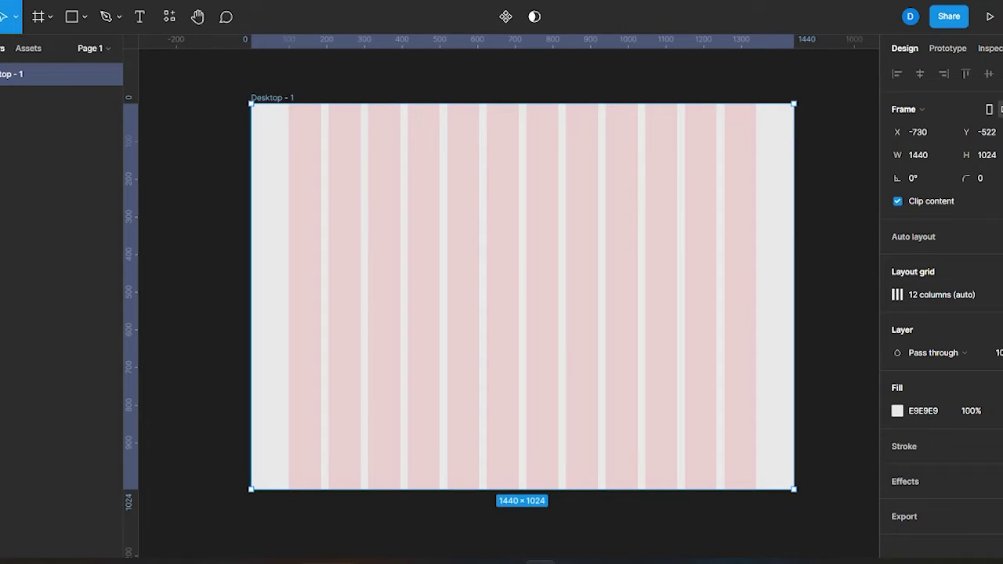
Draw a 607×1024 rectangle covering the right-hand columns of the Desktop frame.
key("r")
left_click_drag(566, 103, 794, 490)
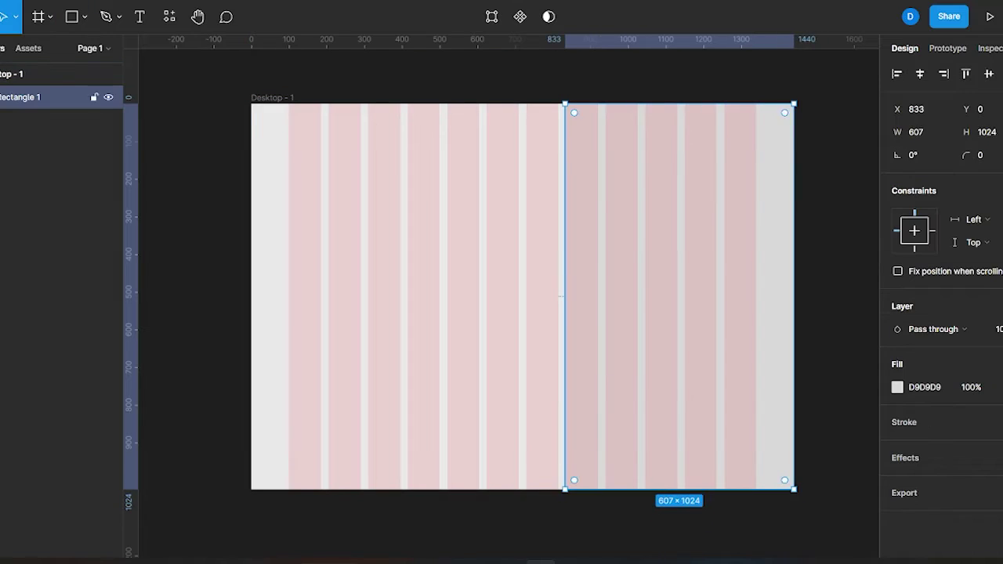
key("Escape")
Add the 'Login to Your Account' heading at size 48 in the Hanuman font.
key("t")
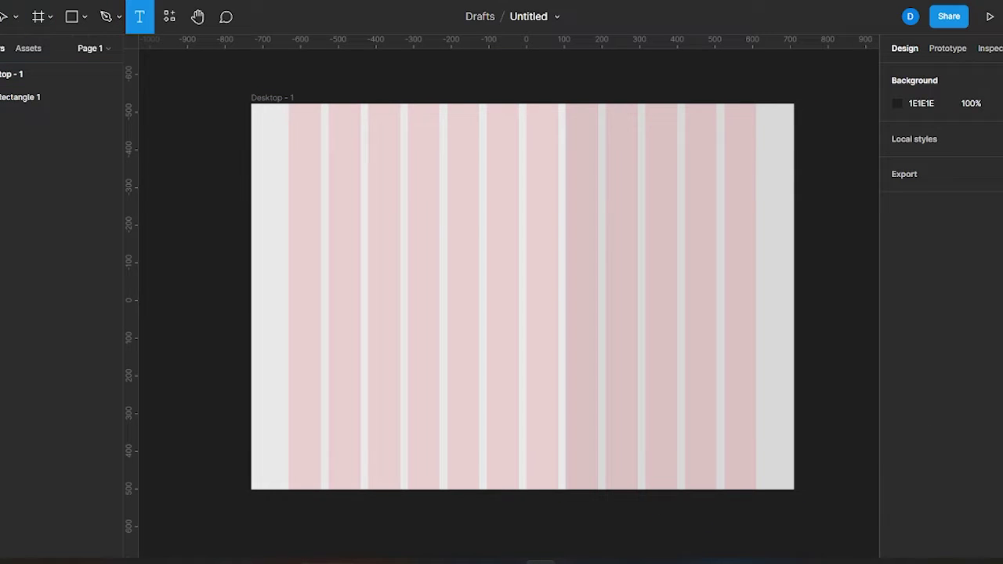
left_click_drag(342, 183, 511, 208)
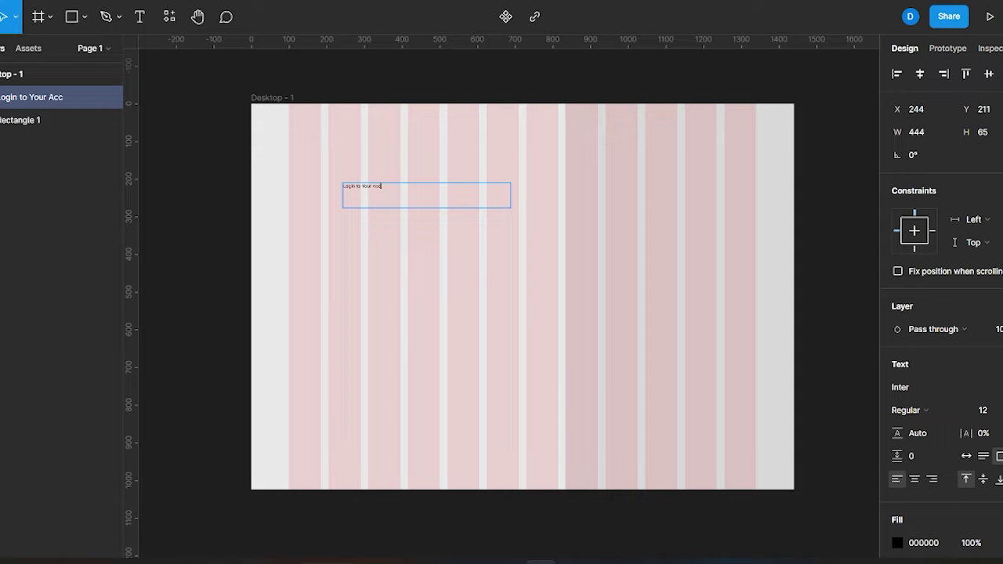
type("Login to Your Accout")
type("48")
key("Return")
left_click_drag(511, 195, 540, 195)
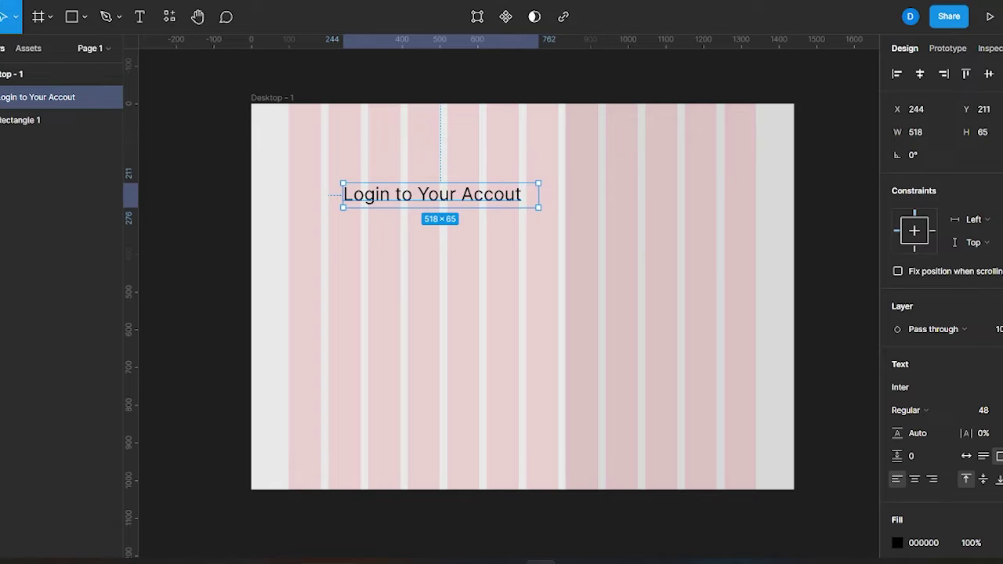
left_click(902, 387)
type("Hanu")
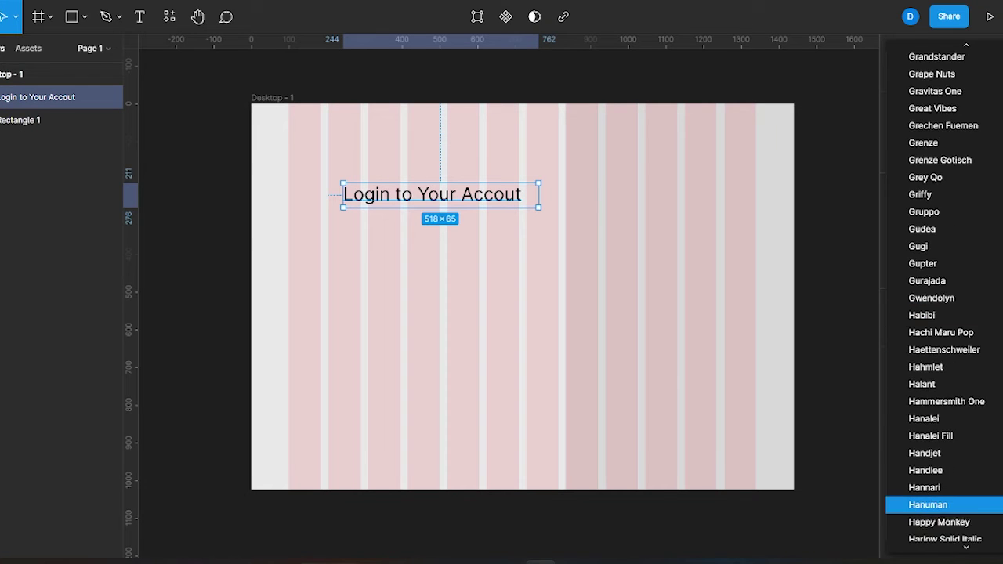
key("Return")
Duplicate the heading below itself to start the 'Login with social network' subtitle.
double_click(520, 196)
key("Escape")
left_click(63, 195)
left_click(39, 97)
key("ctrl+d")
left_click_drag(439, 223, 443, 225)
key("Return")
type("Login with social network")
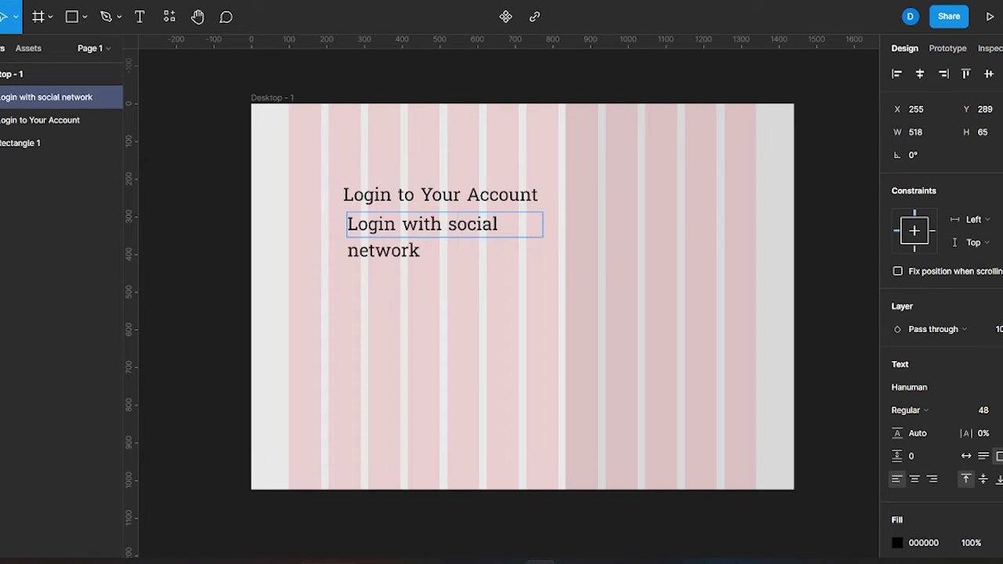
Set the subtitle text to size 20 and shrink its box to fit.
key("ctrl+a")
left_click(984, 410)
left_click(993, 305)
left_click(984, 410)
left_click(994, 399)
key("Escape")
left_click_drag(543, 237, 449, 218)
key("Escape")
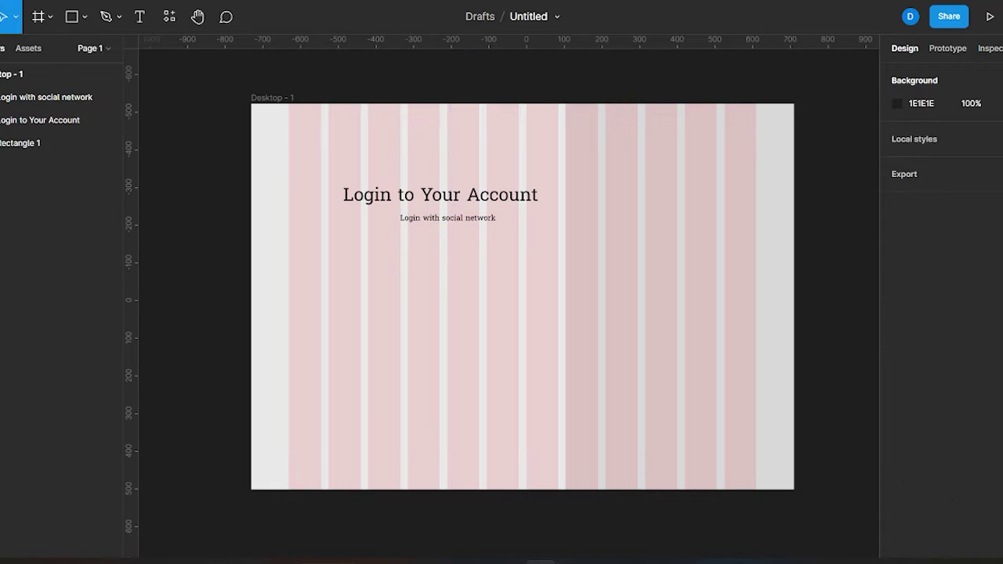
Make the heading Hanuman Bold and fit it back onto one line.
left_click(441, 195)
left_click(910, 410)
left_click(913, 426)
key("Escape")
left_click(441, 194)
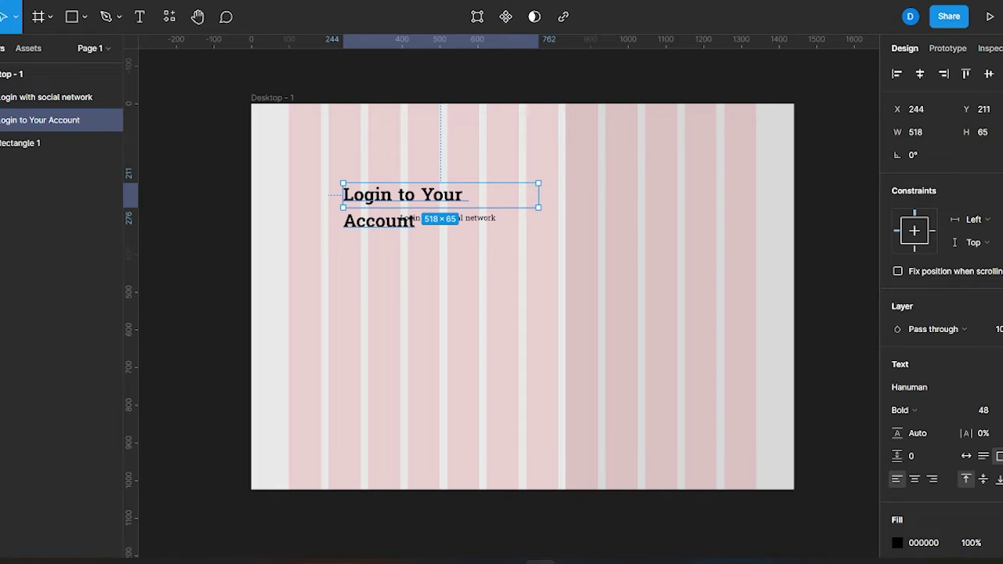
double_click(538, 195)
key("Escape")
Shift the heading and subtitle slightly left and group them.
left_click(448, 218)
left_click(440, 194, "shift")
left_click_drag(440, 195, 430, 195)
key("ctrl+g")
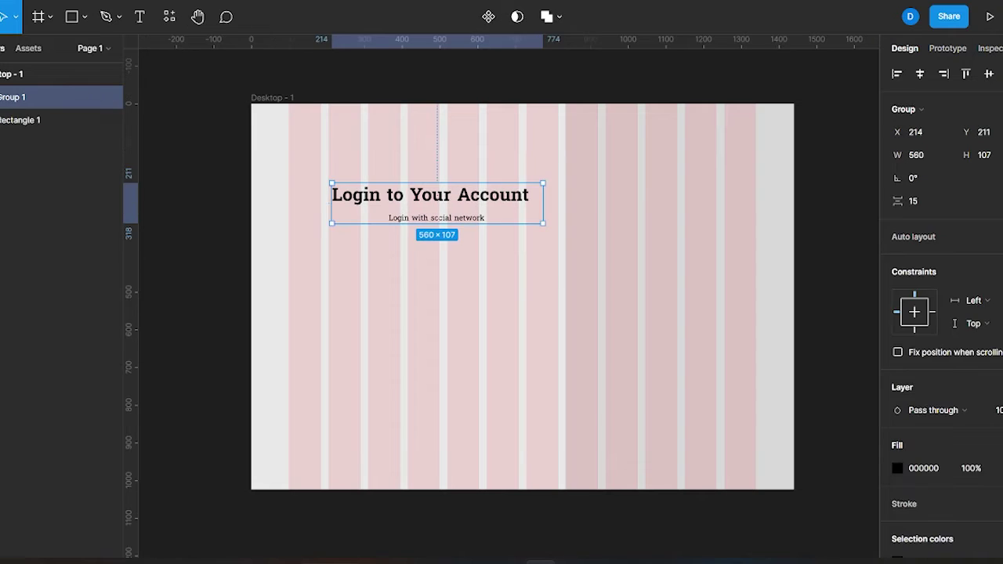
Draw an 81×81 circle below the subtitle.
left_click(192, 207)
right_click(192, 207)
key("o")
left_click_drag(329, 243, 360, 274)
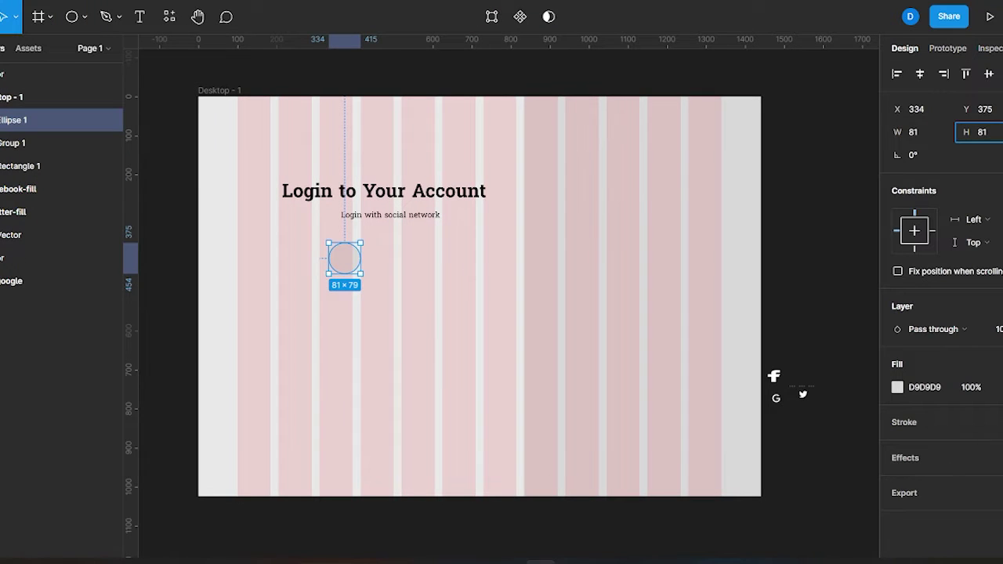
key("Return")
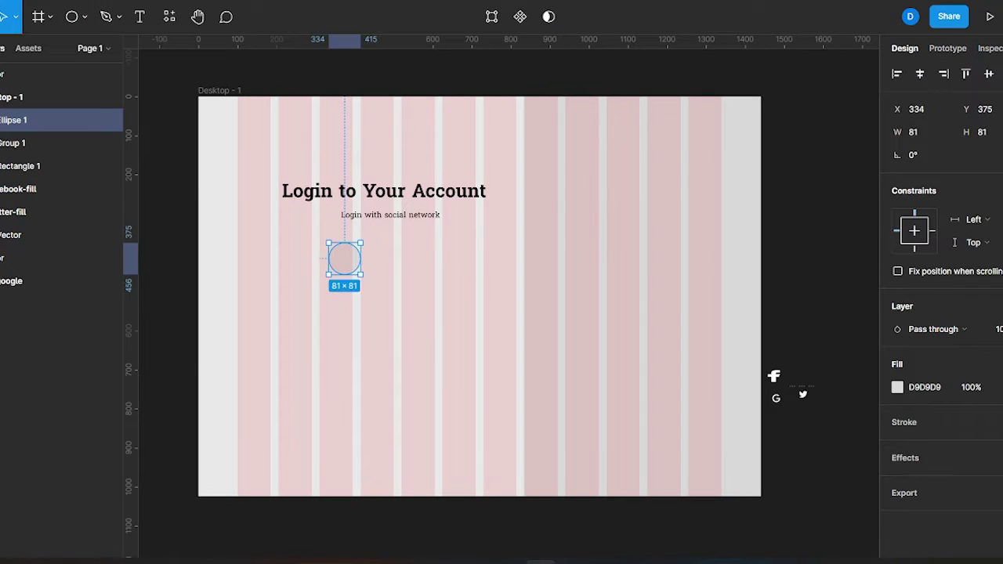
Fill the circle with blue 1E5ACD.
left_click(897, 387)
left_click_drag(753, 388, 820, 388)
left_click_drag(863, 320, 857, 246)
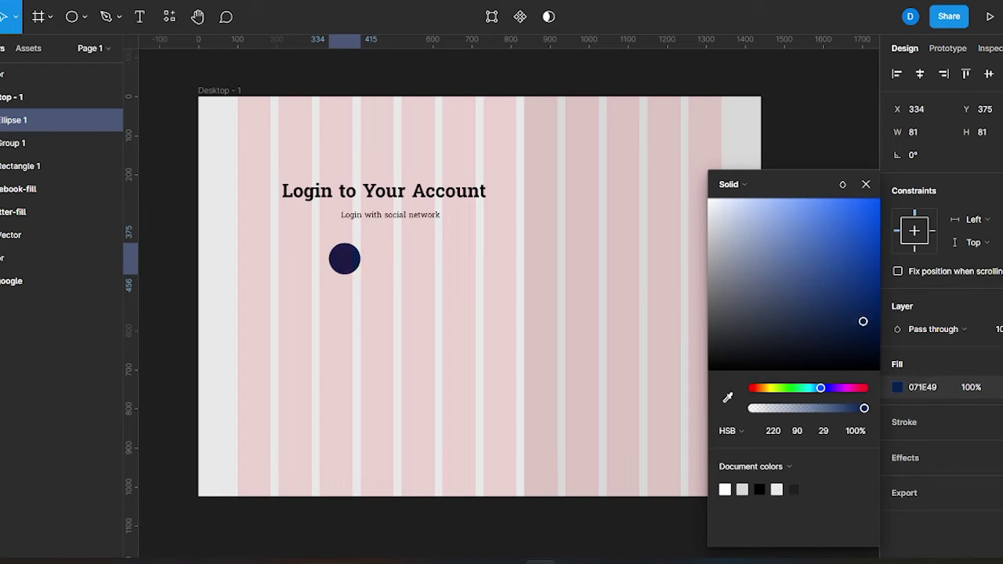
left_click(370, 276)
left_click(355, 263)
left_click(370, 276)
Place the white Facebook f icon on the circle at width 20.
left_click(365, 270)
left_click_drag(367, 272, 319, 240)
scroll(345, 258, "up", 5)
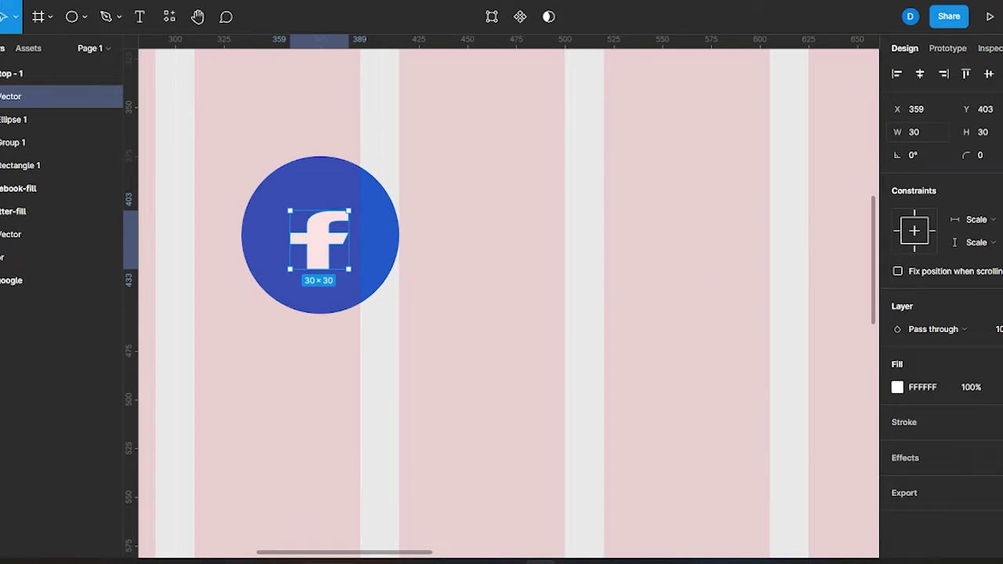
type("20")
key("Return")
key("Escape")
double_click(318, 240)
key("Escape")
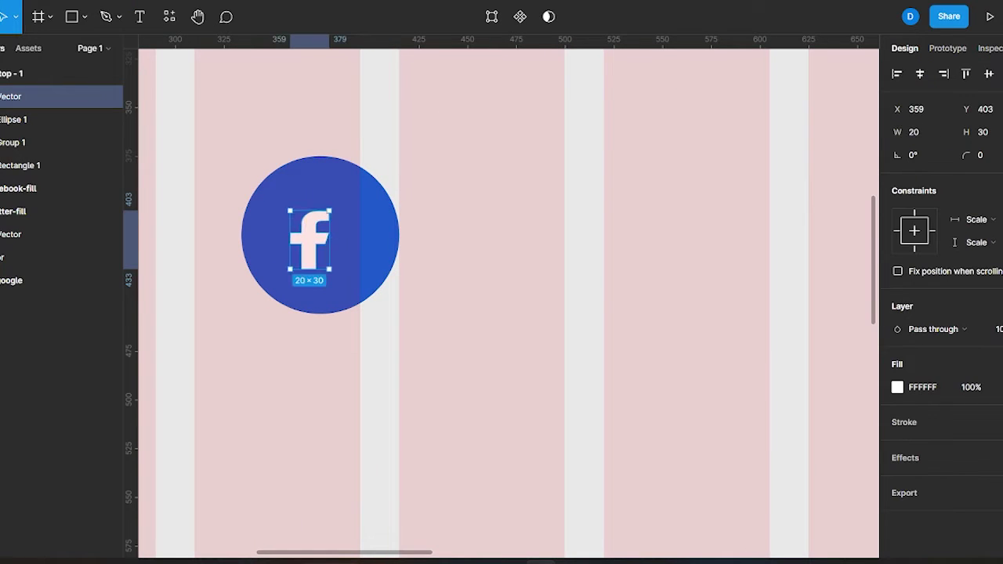
Select the Facebook icon together with its blue circle.
left_click(31, 120, "shift")
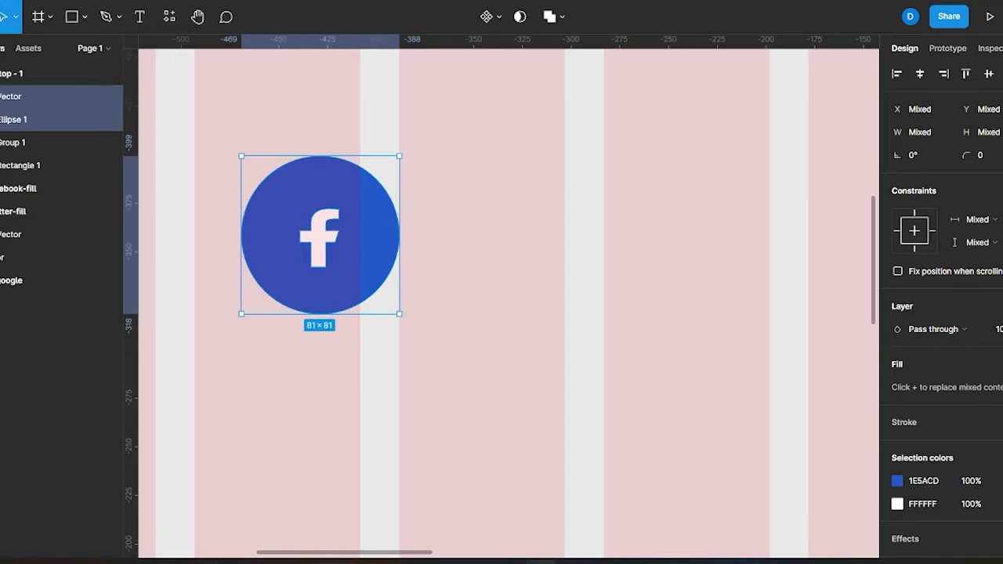
key("Escape")
left_click(31, 95)
left_click(32, 119, "shift")
Group the Facebook icon with its circle and make two copies spaced 120 px apart.
key("ctrl+g")
scroll(370, 273, "down", 5)
scroll(366, 274, "down", 3)
key("ctrl+d")
left_click_drag(361, 268, 399, 268)
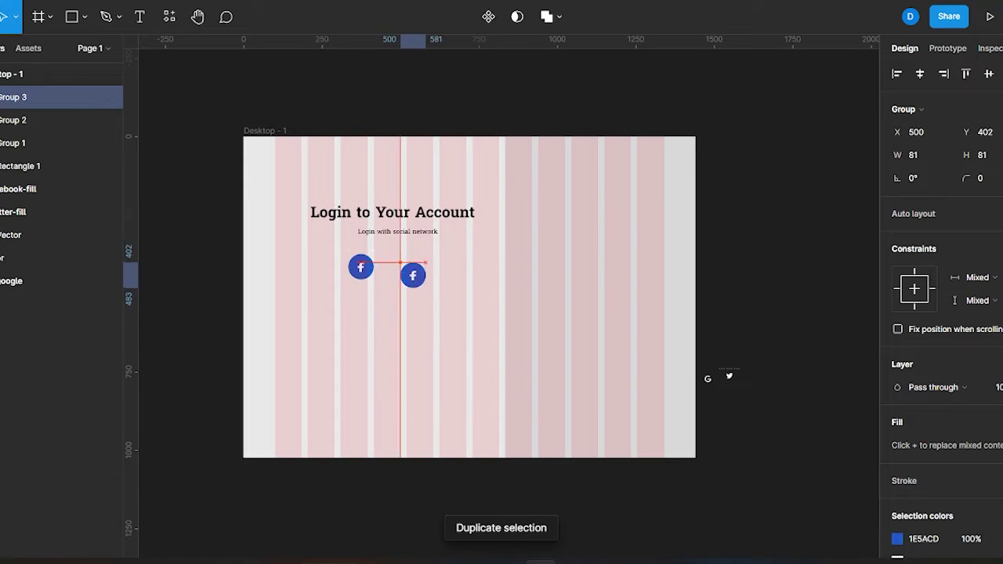
key("ctrl+d")
Move the Google G and Twitter bird icons onto the second and third circles.
left_click(708, 379)
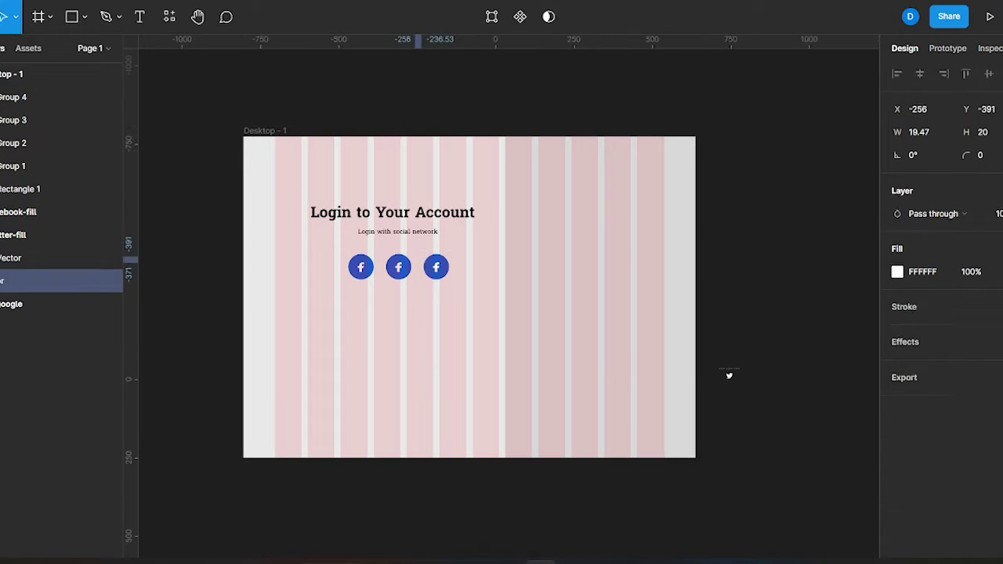
left_click_drag(708, 378, 404, 271)
left_click_drag(729, 377, 444, 269)
scroll(447, 269, "up", 5)
scroll(446, 269, "up", 3)
Resize the Twitter bird to 20×30, remove the leftover f, and centre the bird.
left_click(384, 249)
double_click(384, 250)
left_click(417, 270)
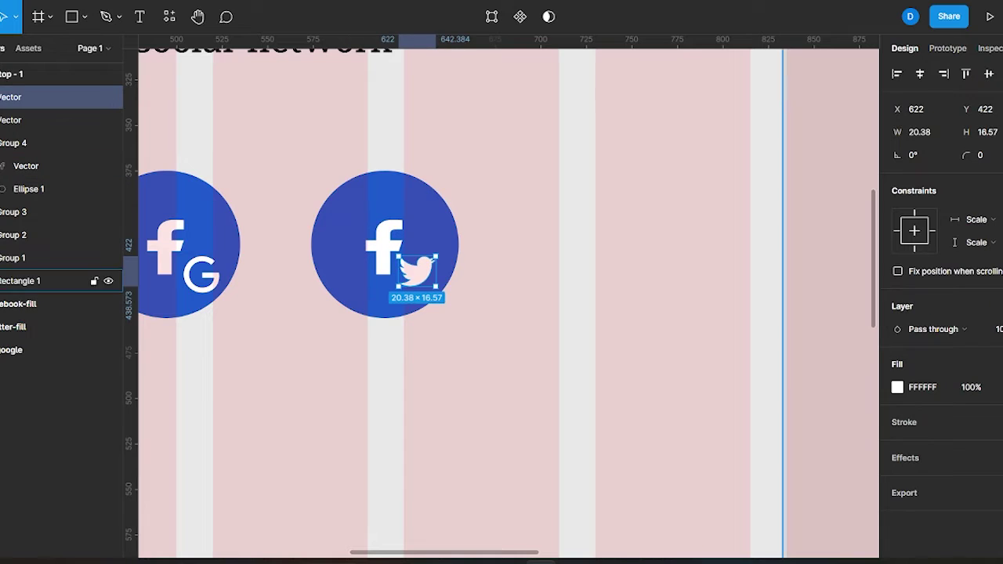
key("Tab")
type("3")
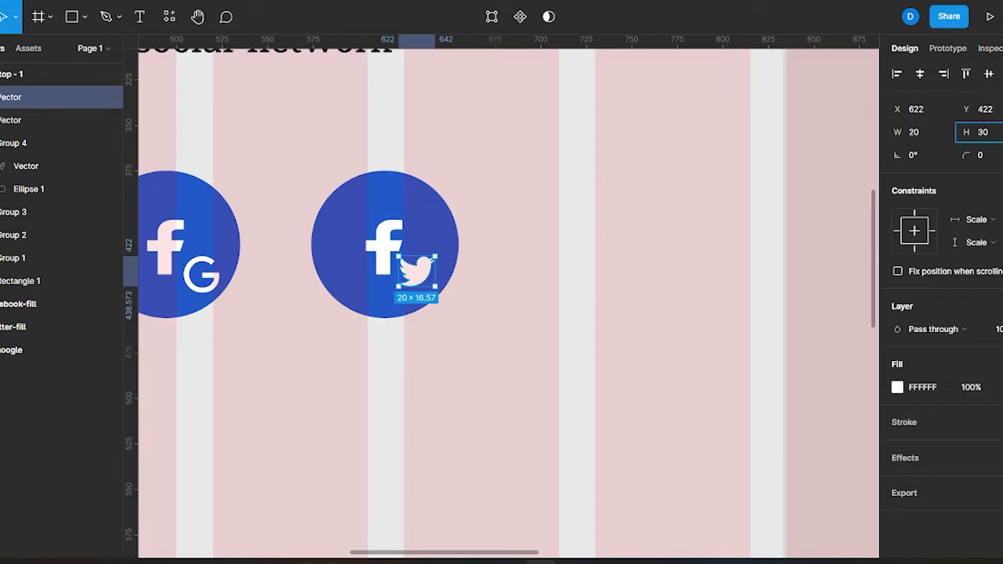
key("Delete")
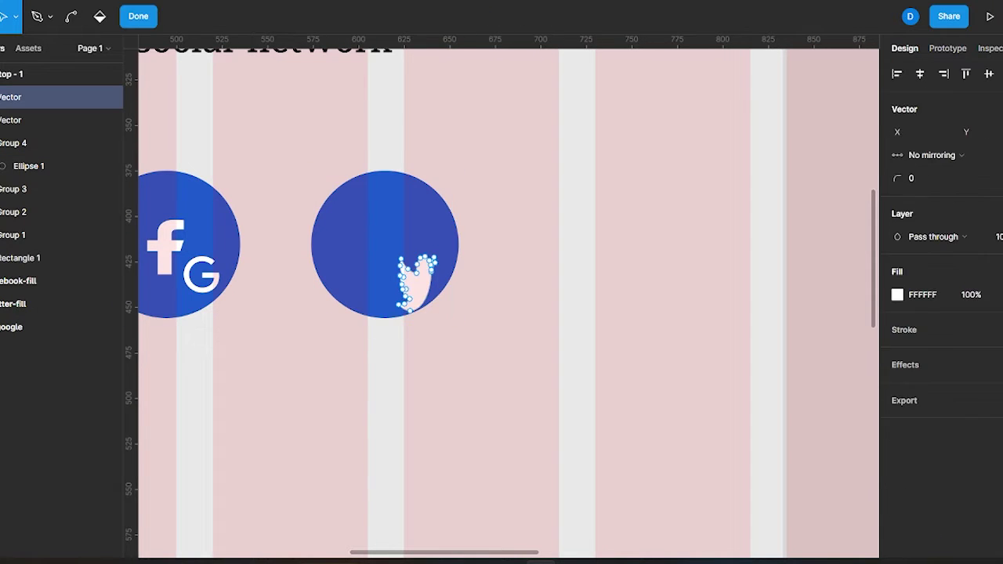
key("Return")
left_click_drag(417, 282, 385, 243)
key("Escape")
Delete the extra f from the middle circle and centre a 20×25 G icon there.
scroll(502, 301, "up", 1)
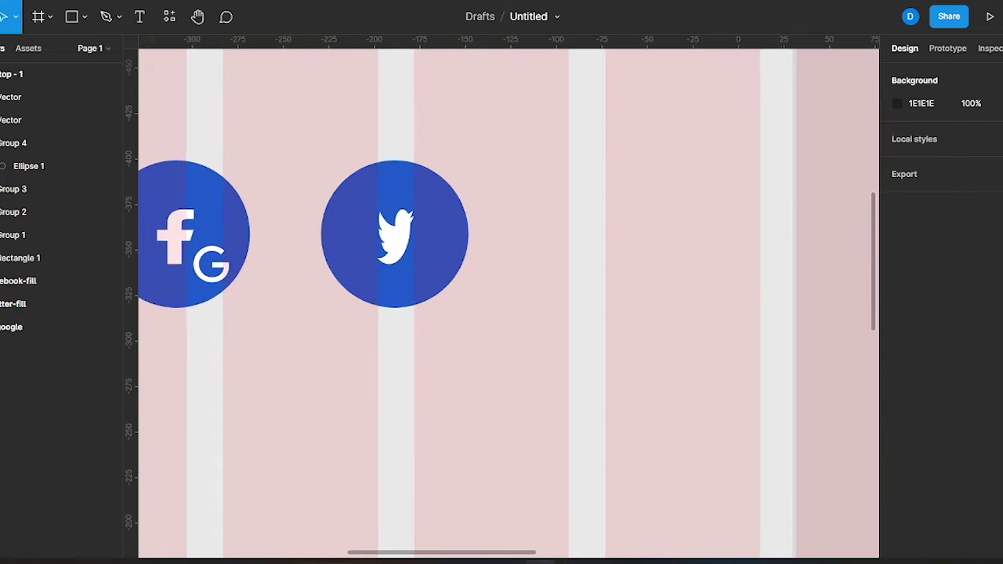
scroll(501, 302, "down", 2)
scroll(502, 302, "down", 2)
left_click(268, 314)
key("Delete")
left_click(94, 120)
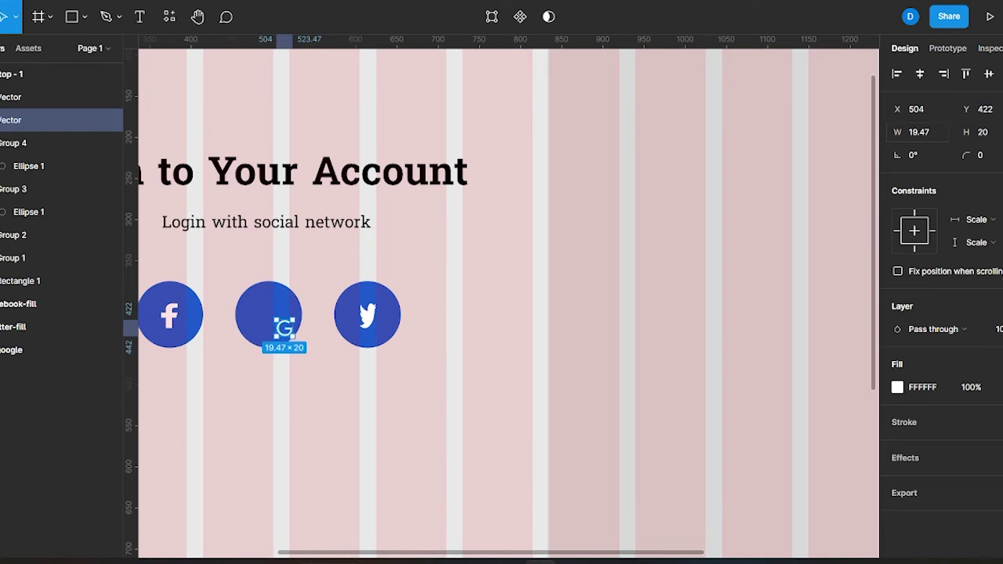
key("Tab")
type("5")
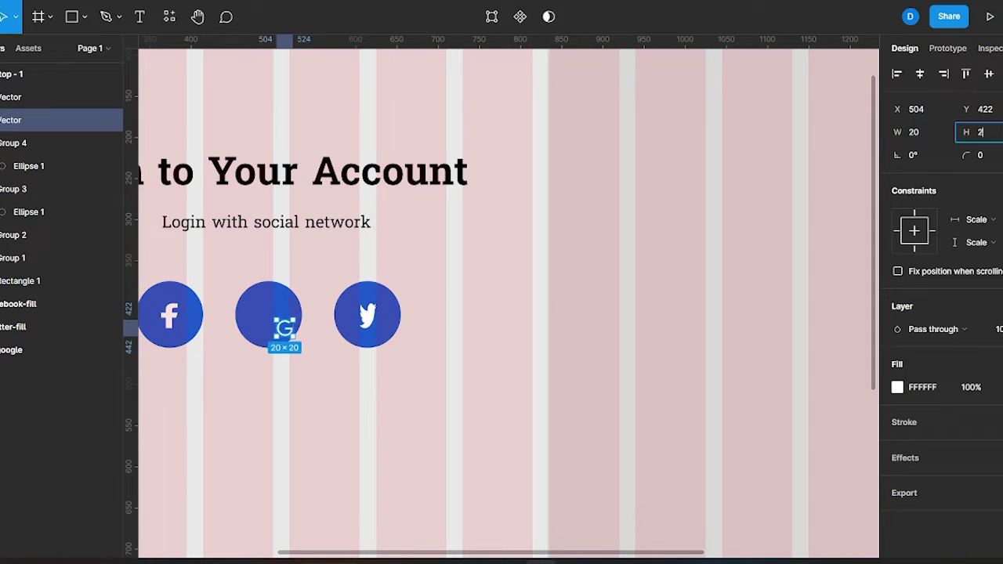
key("Return")
key("Escape")
left_click_drag(284, 330, 271, 318)
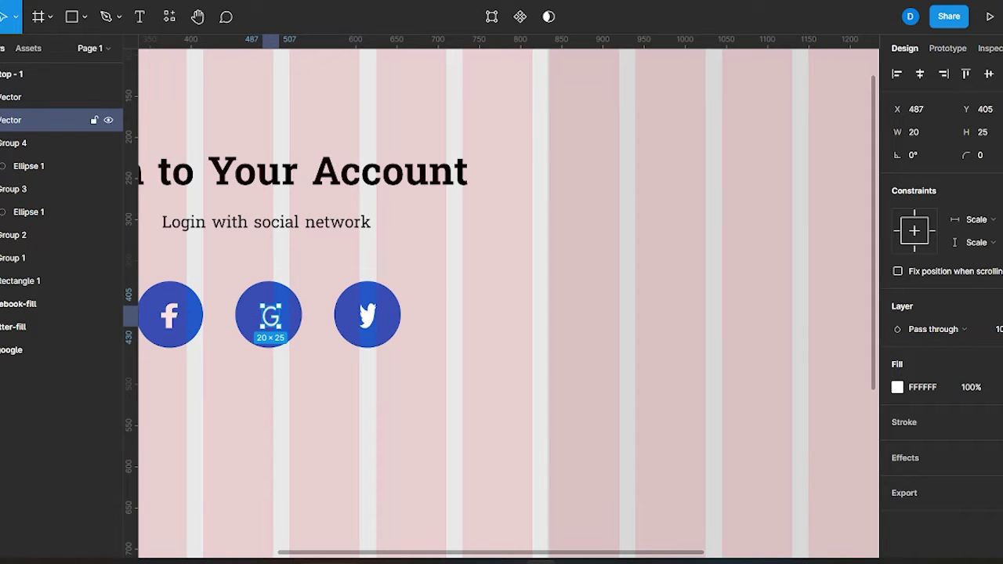
Compare the three icons' placement and nudge the G icon toward its circle's centre.
left_click(169, 315)
double_click(170, 315)
left_click(270, 315, "shift")
left_click(368, 315, "shift")
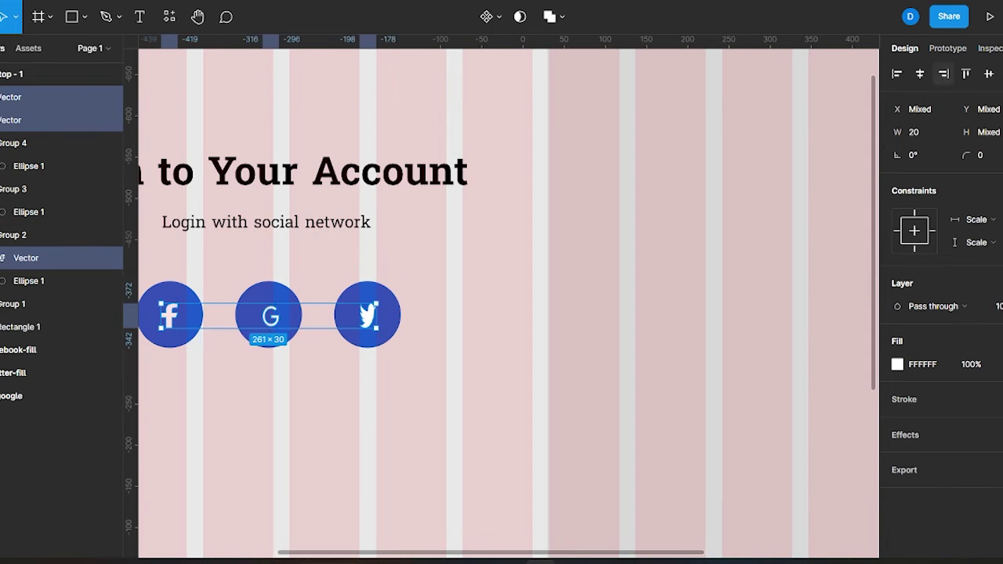
key("Escape")
left_click(47, 120)
left_click(47, 236)
left_click(47, 258)
left_click(47, 120)
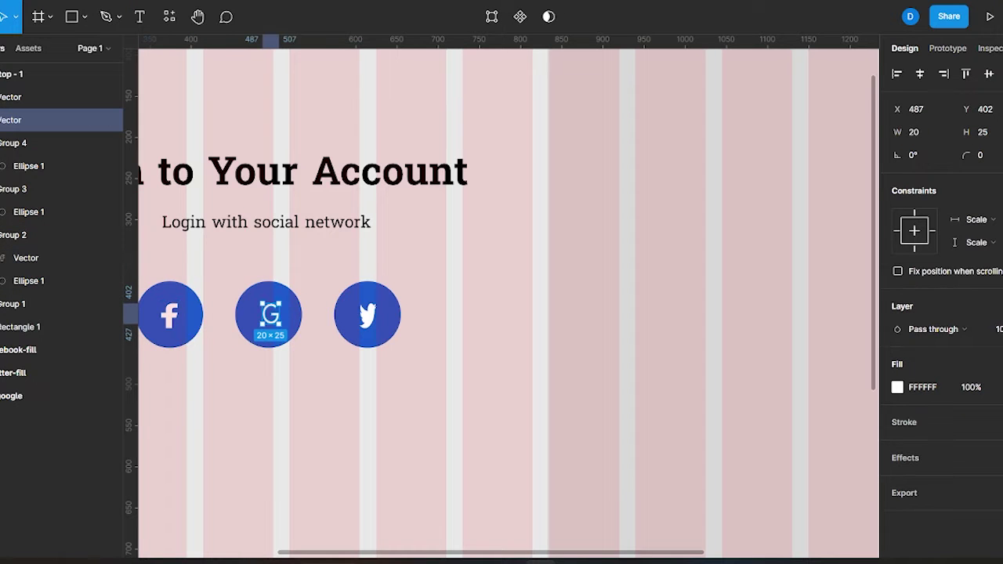
scroll(273, 327, "up", 5, "ctrl")
key("Down")
key("Down")
key("Left")
key("Left")
key("Left")
key("Left")
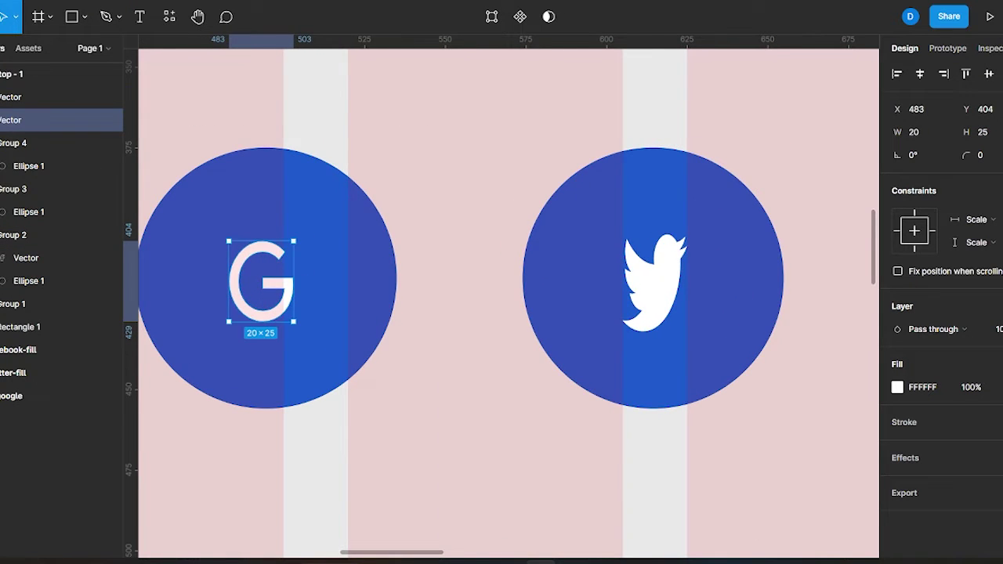
scroll(502, 298, "down", 5)
Group the G and Twitter circles with their icons, then group all three buttons.
left_click(31, 188)
left_click(31, 120, "shift")
key("ctrl+g")
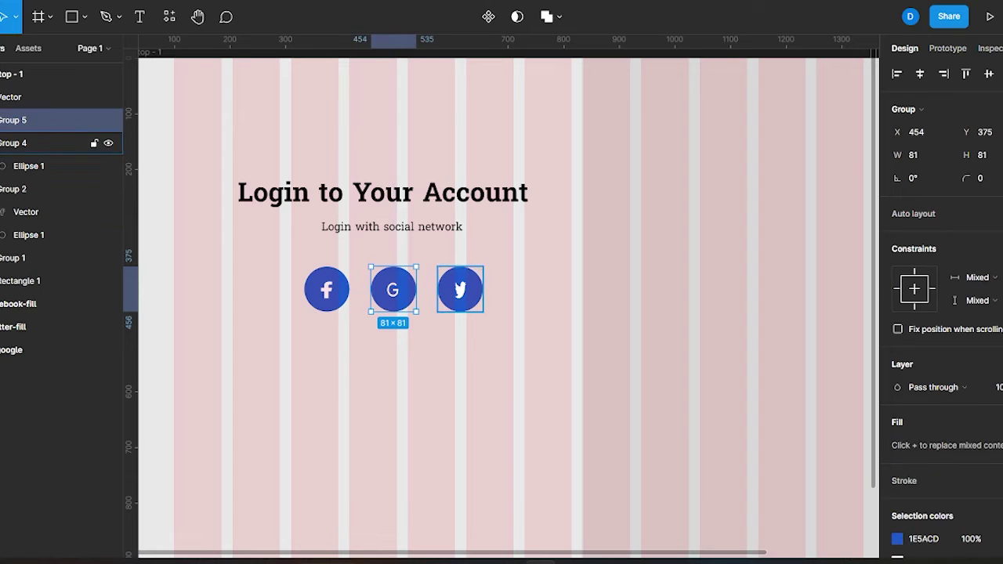
left_click(31, 142)
key("ctrl+g")
left_click(31, 120, "shift")
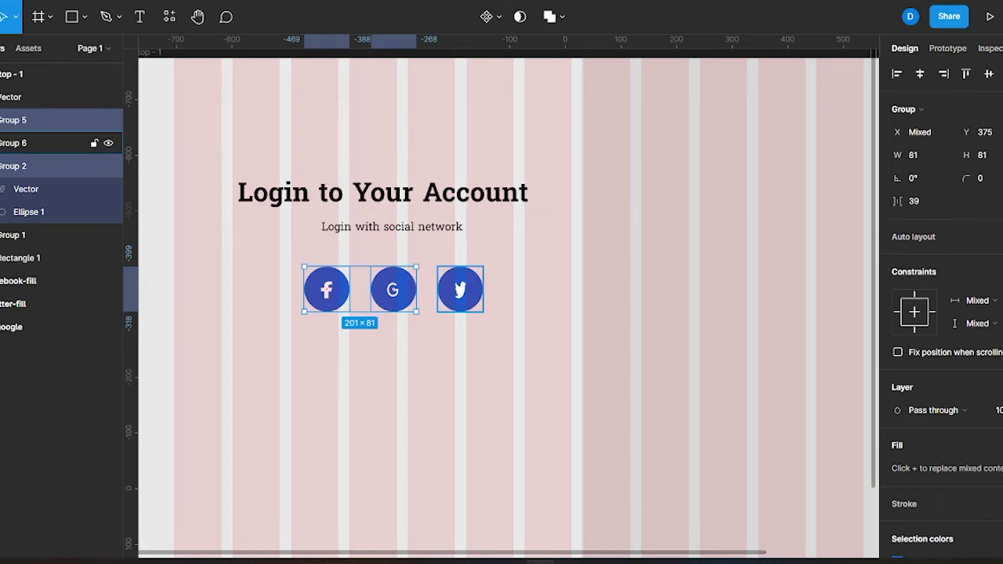
left_click(32, 166, "shift")
key("ctrl+g")
left_click(32, 142)
key("shift+1")
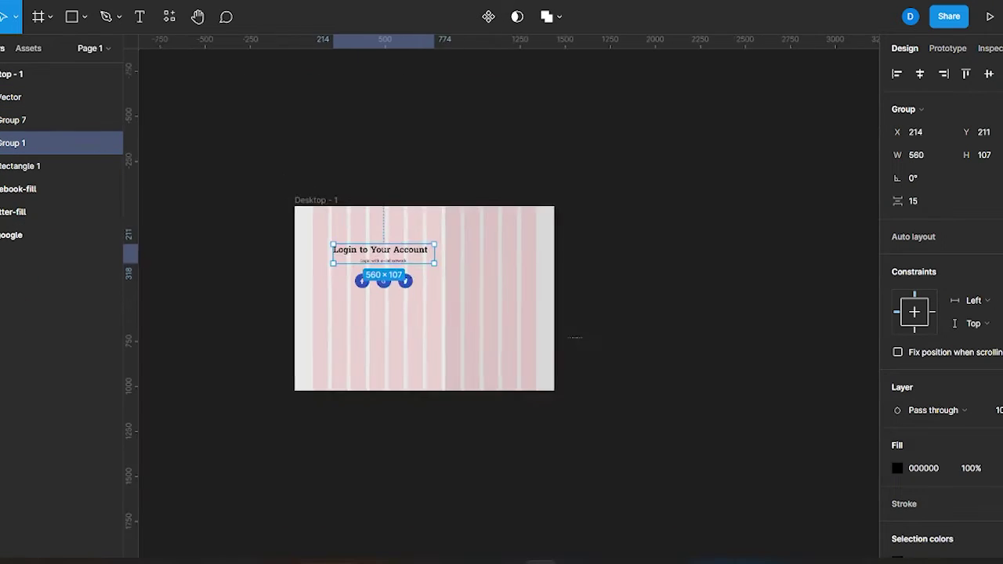
Set the Twitter bird icon's height to 25.
left_click(769, 424)
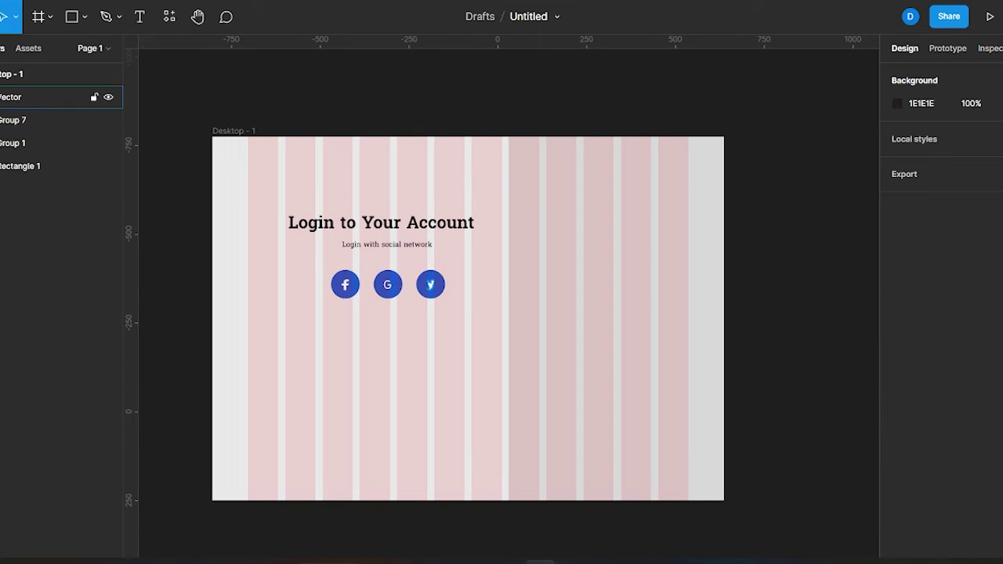
left_click(31, 98)
key("Return")
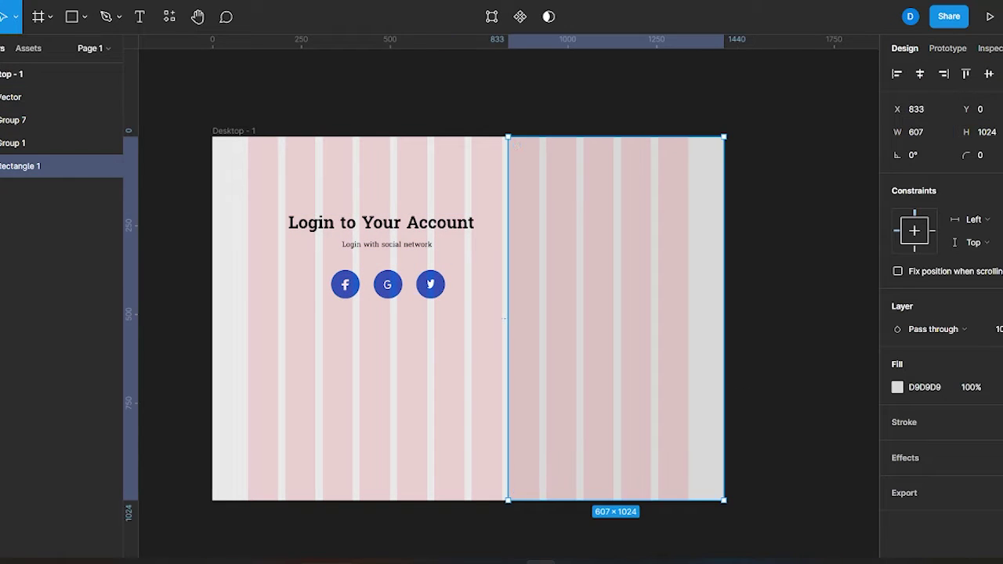
key("Escape")
scroll(431, 284, "up", 5)
left_click(47, 97)
Recolour the Google circle to pink-red FF015D.
left_click(13, 120)
double_click(219, 149)
left_click(898, 516)
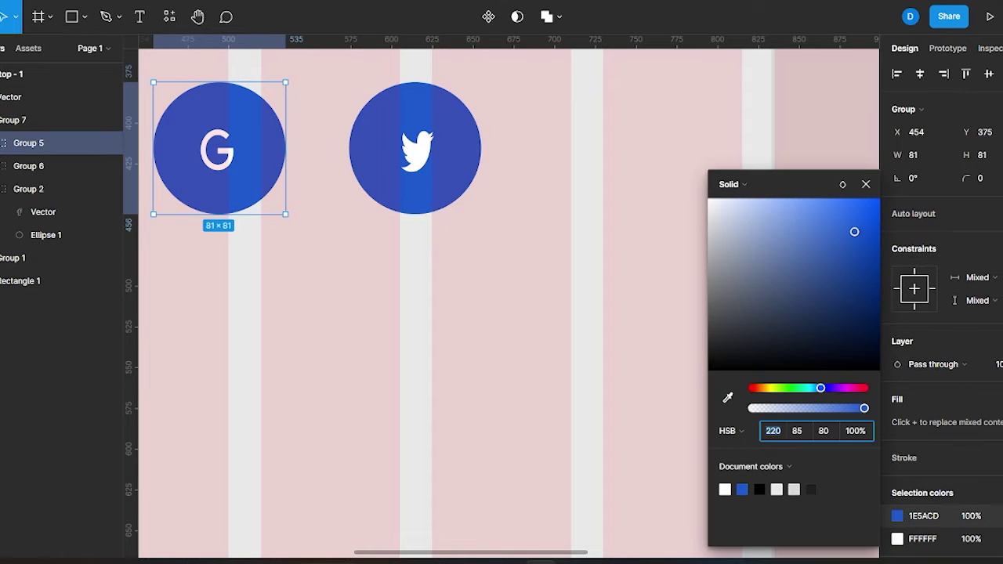
left_click_drag(821, 388, 853, 388)
mouse_move(854, 230)
left_mouse_down()
mouse_move(859, 251)
mouse_move(876, 203)
left_mouse_up()
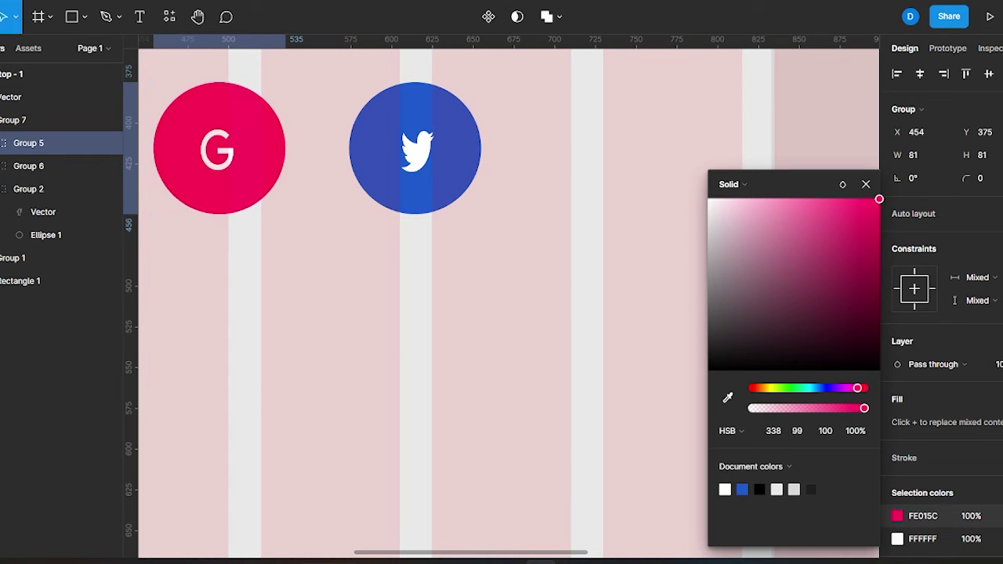
left_click(866, 184)
scroll(609, 211, "down", 3)
scroll(608, 211, "down", 3)
scroll(590, 253, "up", 3)
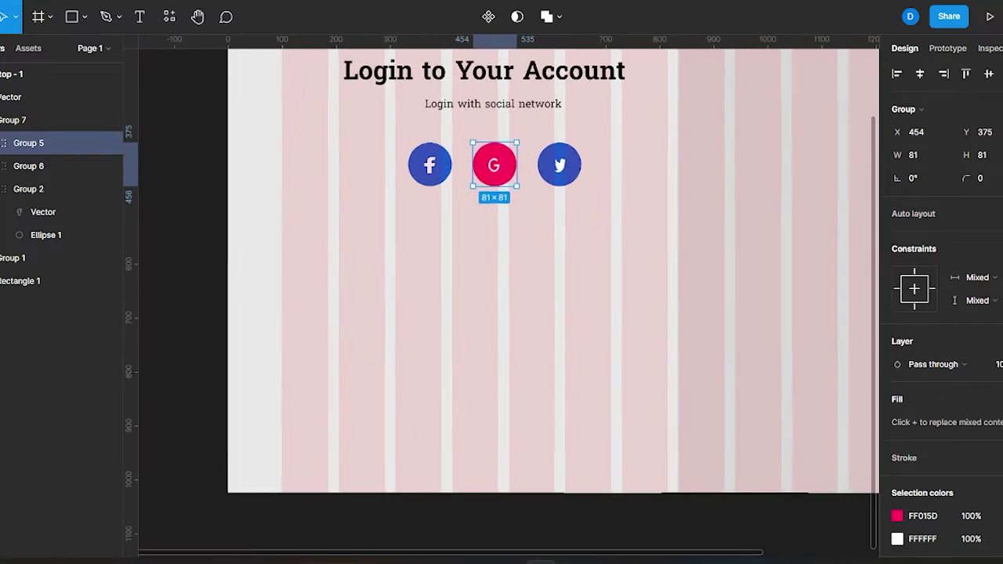
Draw a 604×100 grey bar below the social buttons.
key("Escape")
scroll(315, 341, "down", 5)
scroll(315, 341, "down", 2)
key("r")
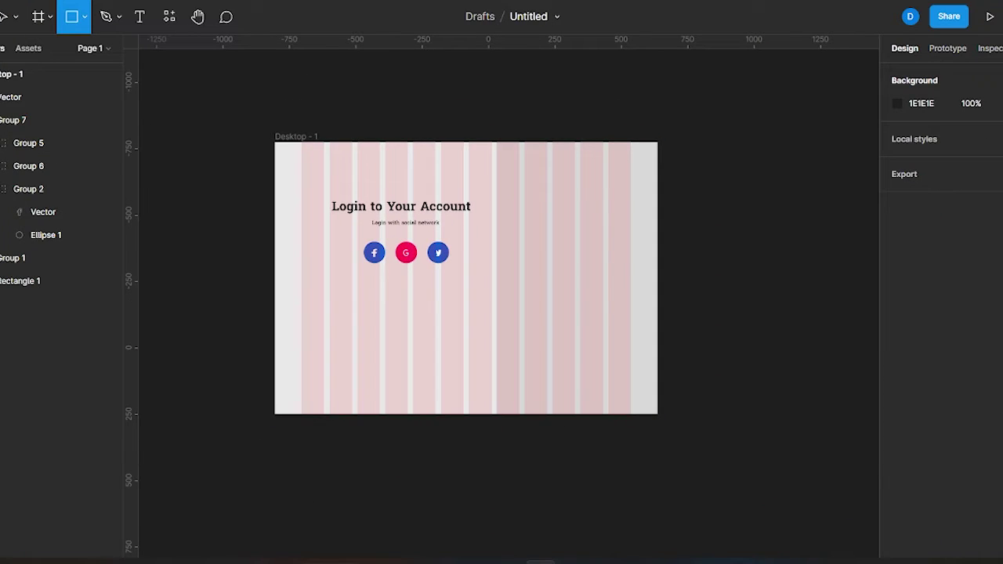
left_click_drag(324, 279, 486, 305)
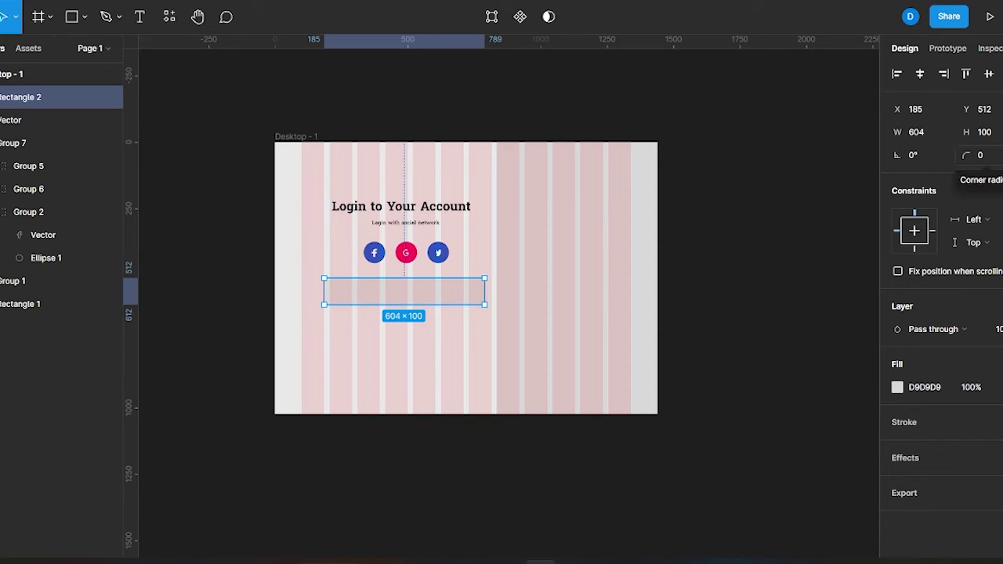
Round the new bar's corners to a 90 radius for a pill shape.
type("20")
key("Return")
key("Escape")
left_click(55, 97)
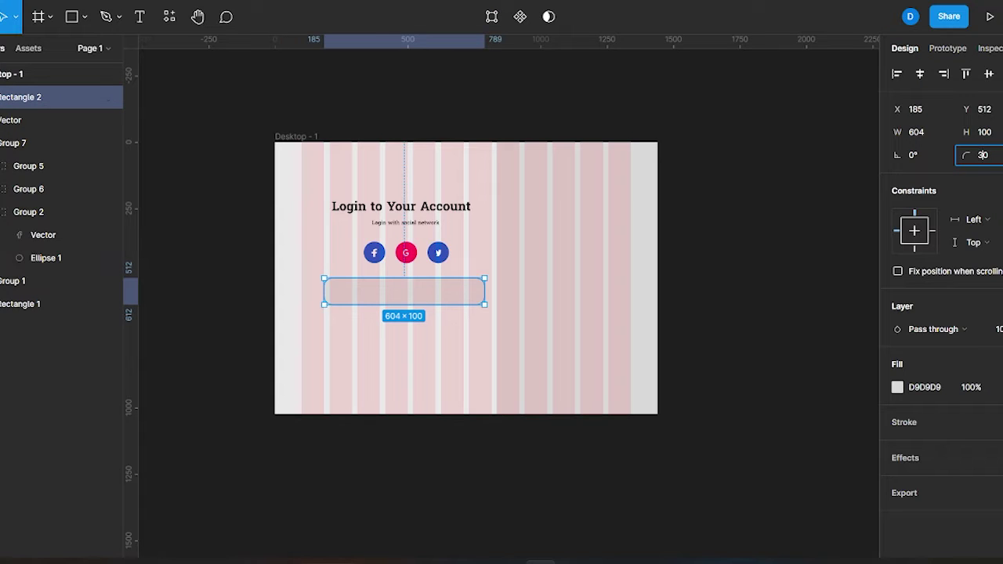
key("Return")
key("Escape")
left_click(54, 97)
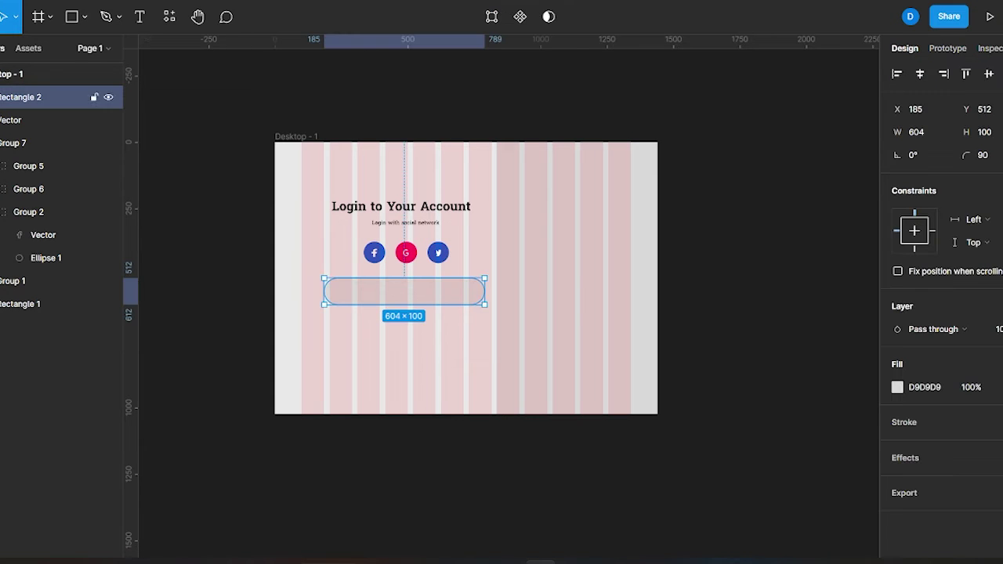
key("Escape")
Fill the pill bar light green 9CE9C8 and draw an empty text box inside it.
left_click(55, 98)
left_click(897, 387)
type("173")
key("Return")
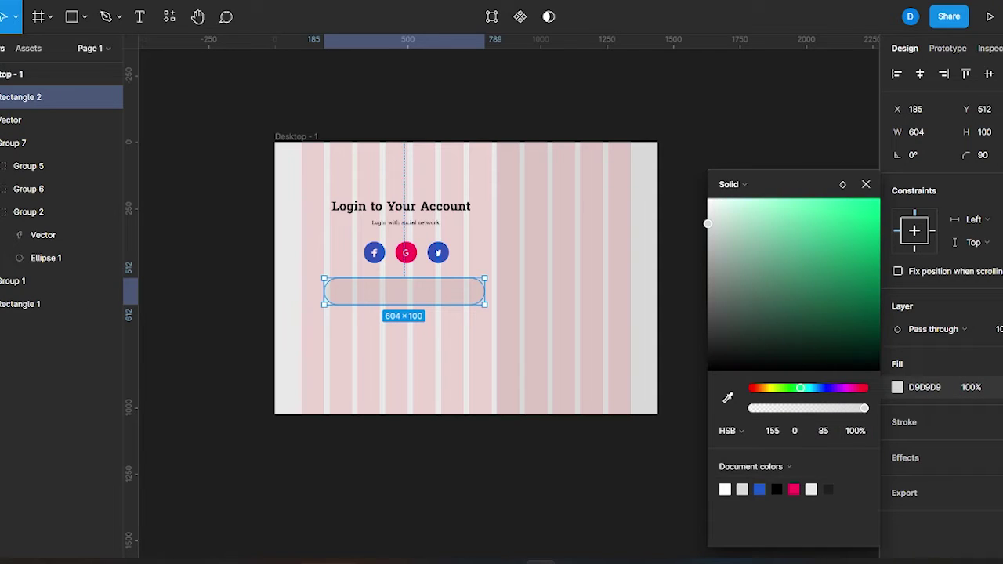
left_click_drag(795, 218, 787, 236)
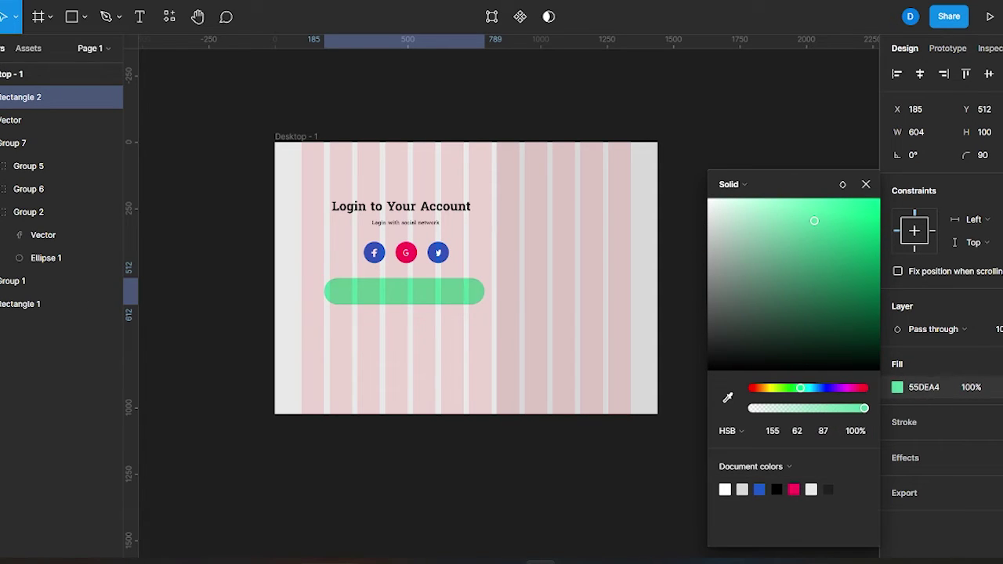
left_click_drag(800, 219, 765, 215)
left_click(866, 184)
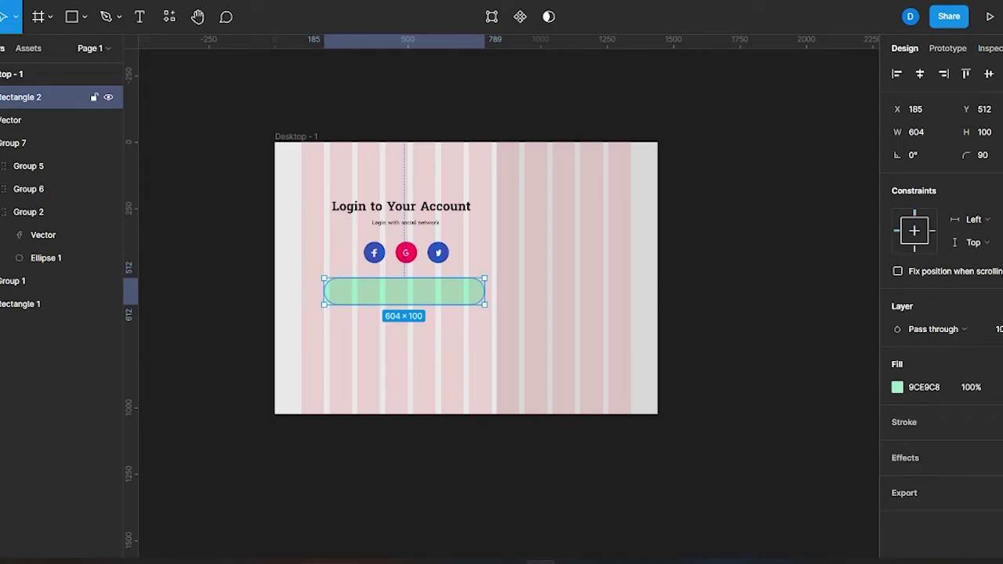
key("t")
left_click_drag(335, 285, 386, 301)
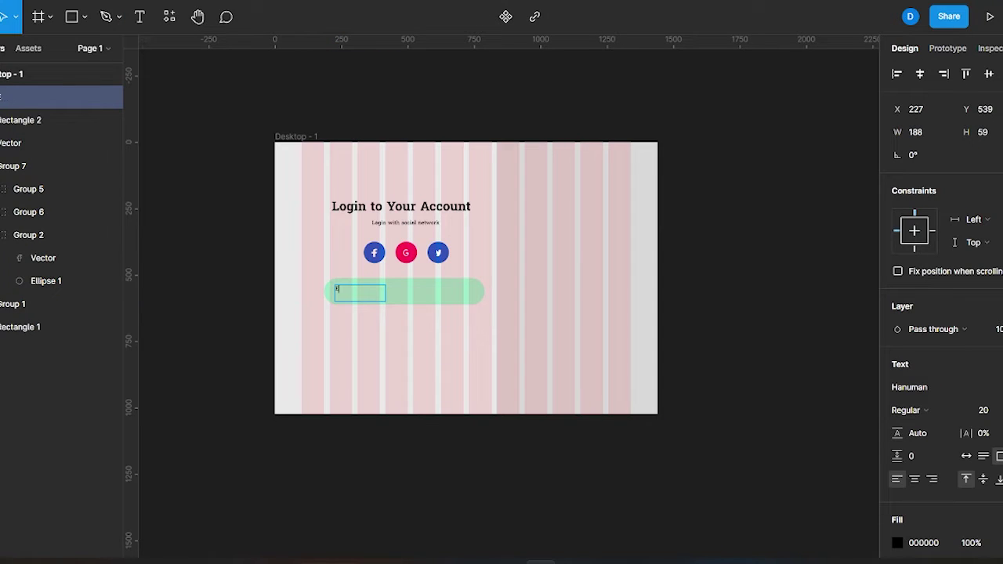
type("Email")
Fit the Email text box and set the text to size 24 at 57% opacity.
key("Escape")
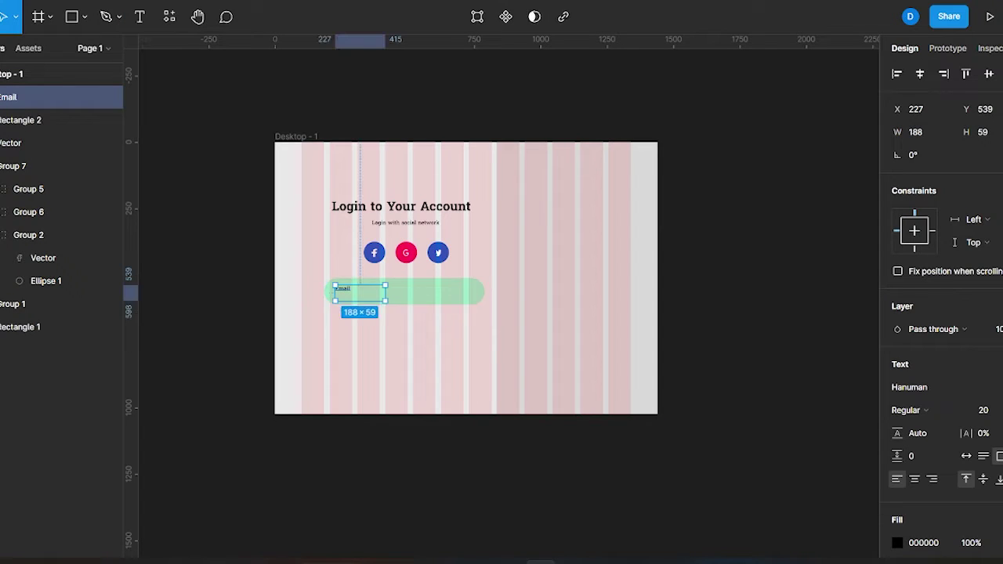
left_click_drag(384, 301, 364, 296)
left_click(984, 410)
left_click(994, 417)
left_click(898, 543)
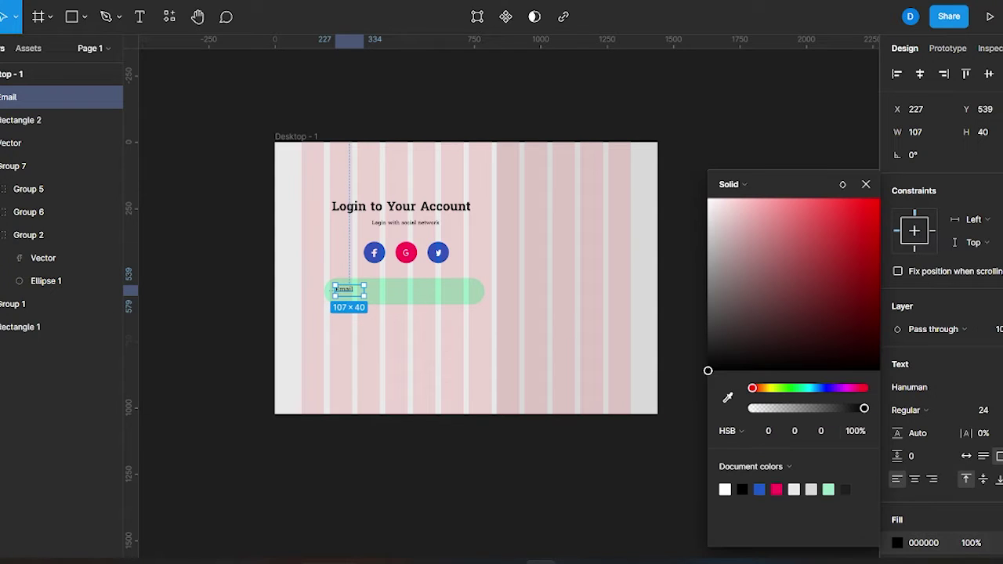
left_click_drag(862, 409, 835, 408)
left_click(866, 185)
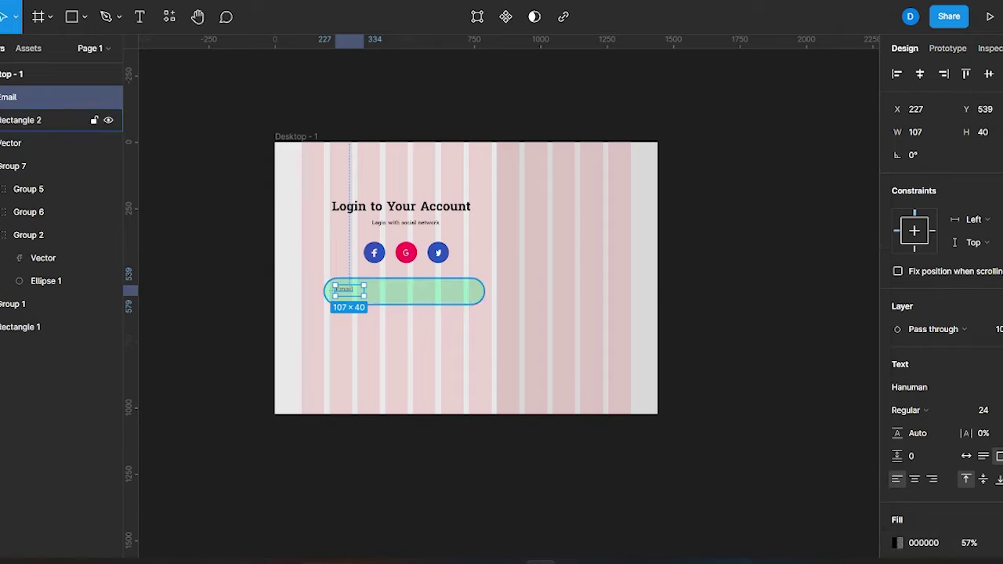
Position the Email text inside the green bar and group it with Rectangle 2.
key("Escape")
scroll(365, 257, "up", 5)
left_click(314, 345)
left_click_drag(307, 345, 306, 352)
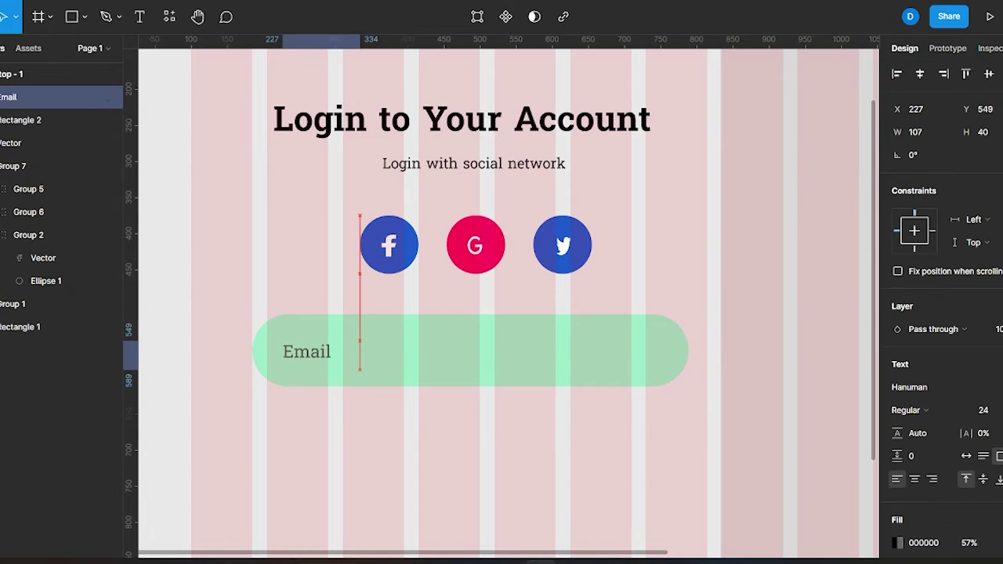
key("Up")
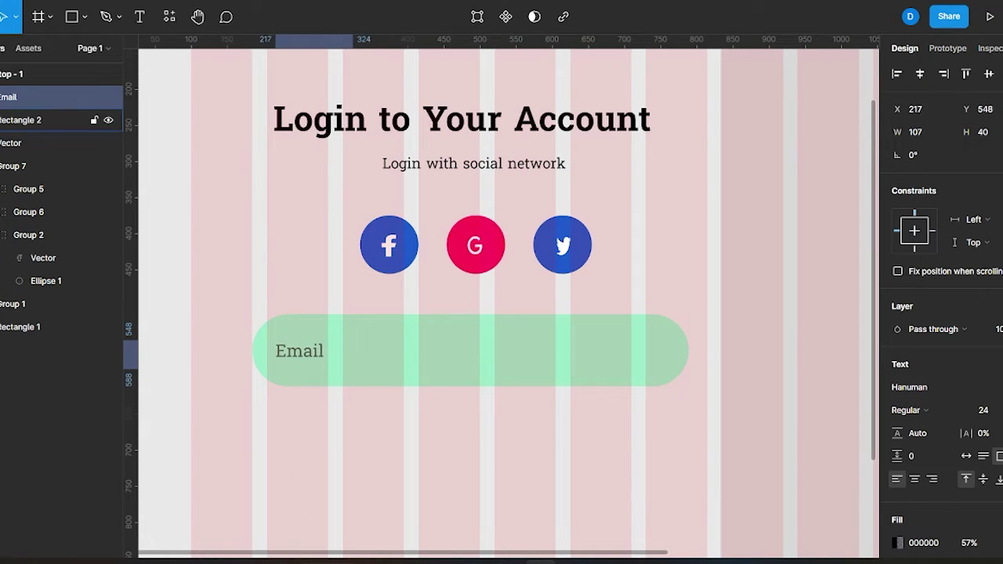
left_click(21, 120, "shift")
key("ctrl+g")
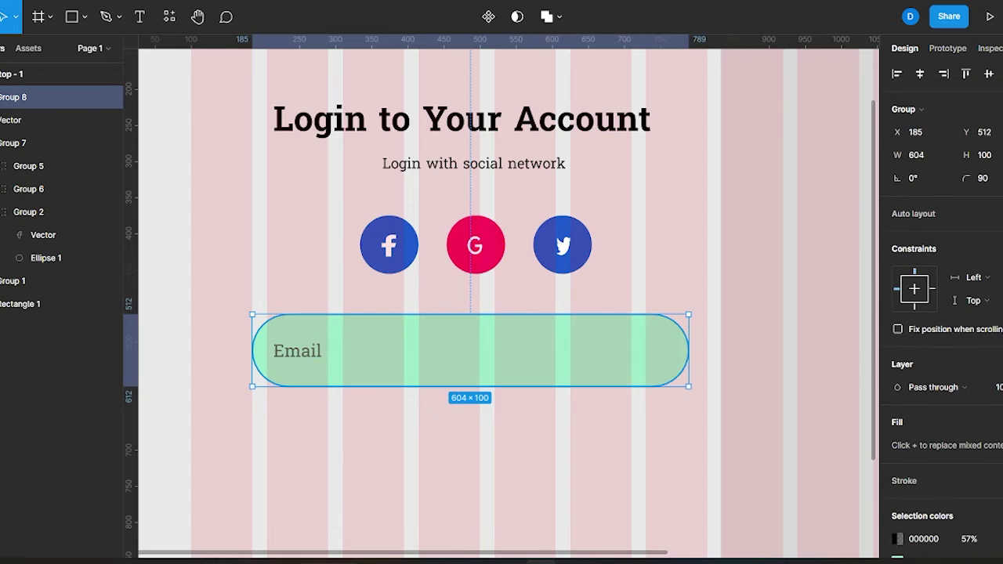
Copy the Email field lower down and relabel the copy 'Password' on one line.
left_click_drag(468, 350, 468, 464)
double_click(306, 464)
key("Return")
type("Pa")
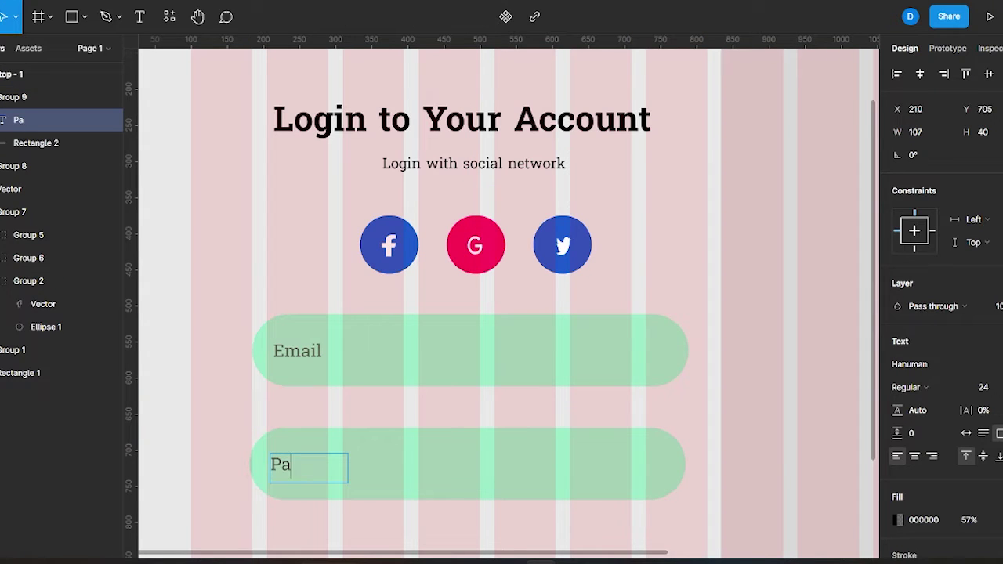
key("Escape")
left_click_drag(348, 470, 373, 470)
scroll(372, 464, "down", 5, "ctrl")
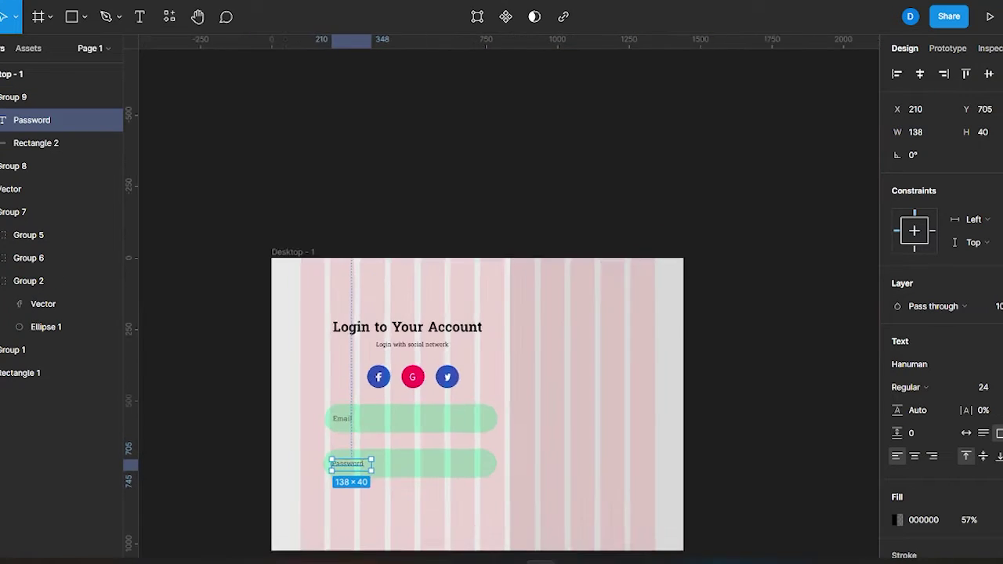
left_click(293, 461)
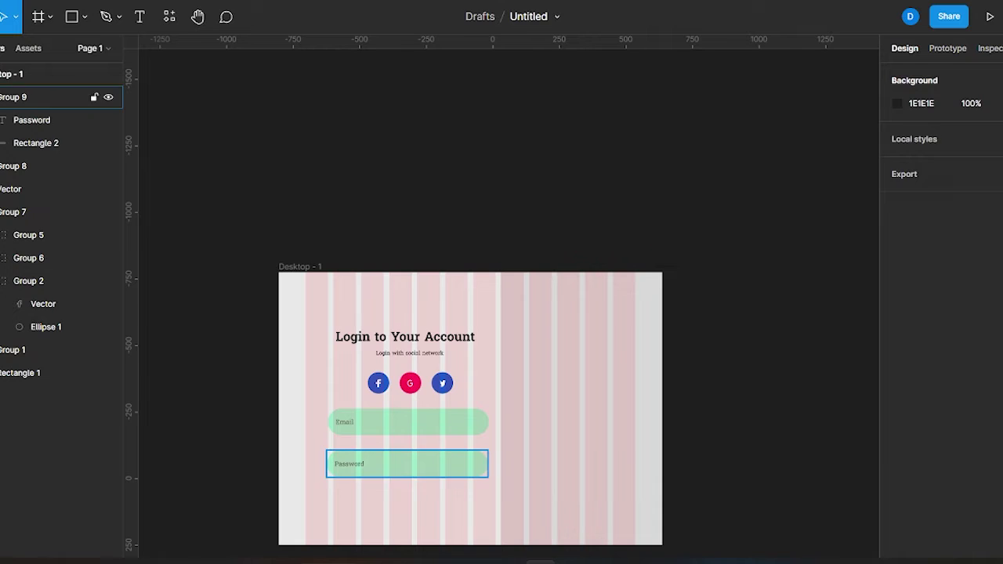
Duplicate the Password field to make a third pill below it.
left_click(14, 96)
key("ctrl+d")
left_click_drag(408, 464, 415, 521)
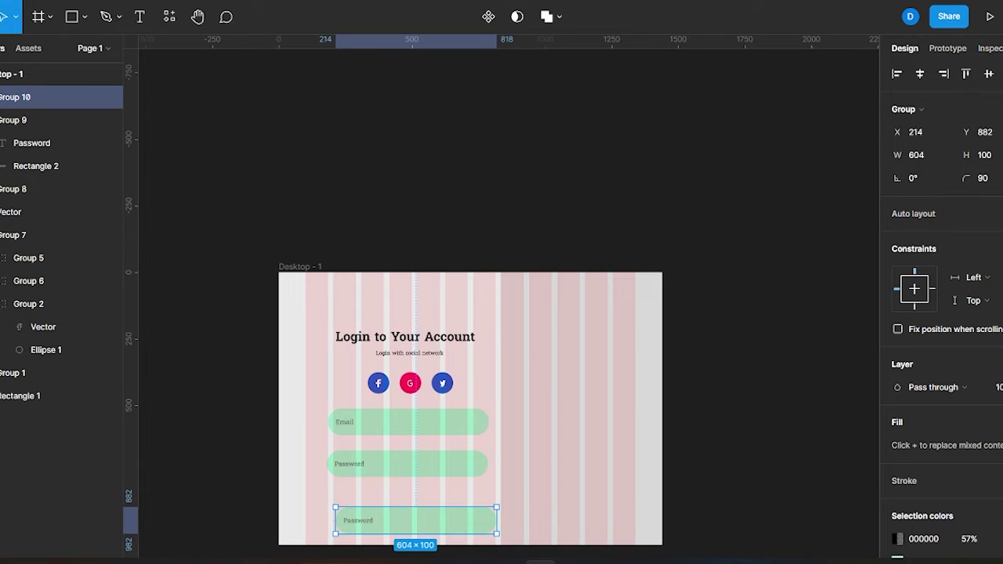
scroll(941, 314, "down", 3)
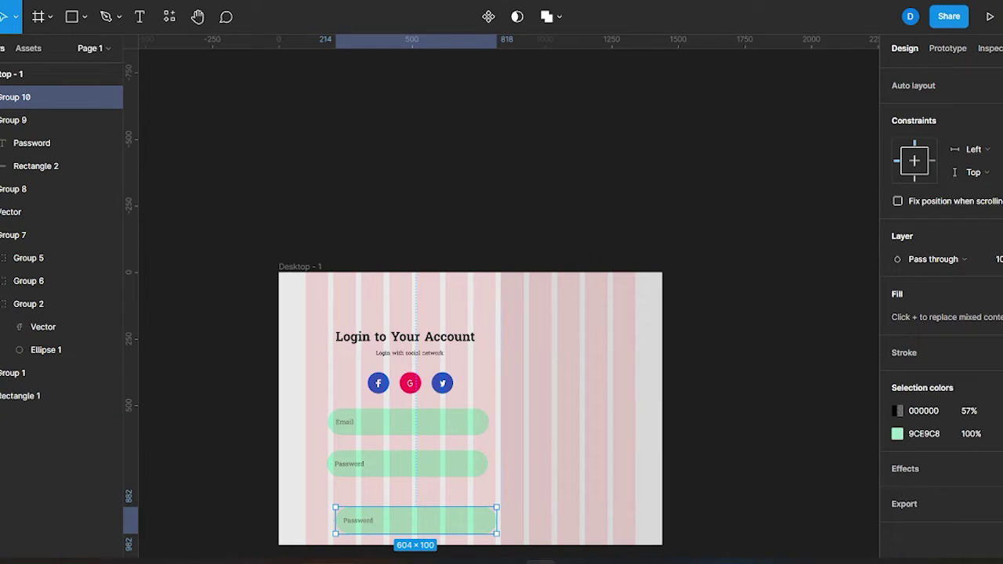
left_click(11, 73)
scroll(470, 313, "down", 3)
scroll(471, 313, "up", 5)
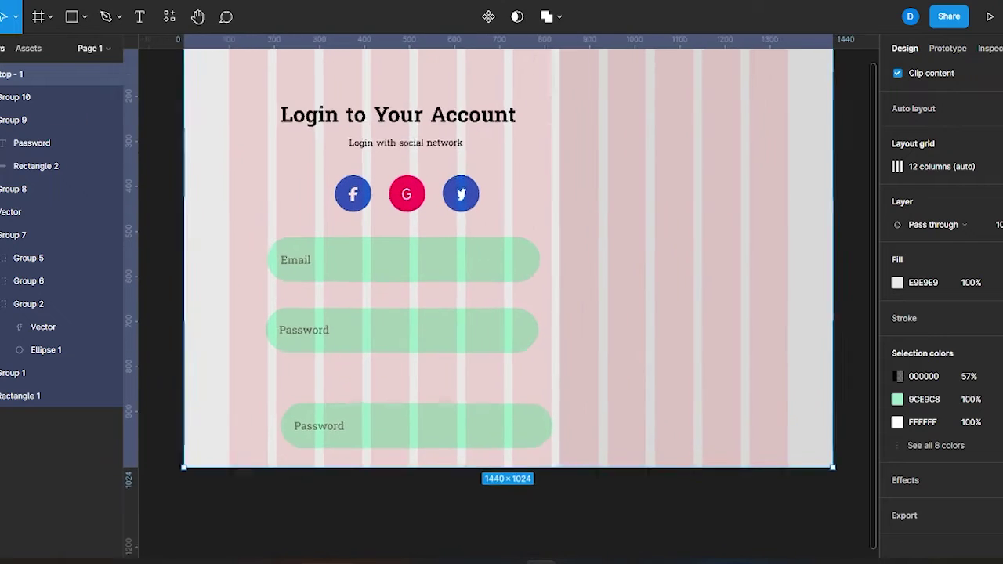
Centre the third pill's label and retype it as 'Sign in'.
left_click(16, 96)
double_click(321, 423)
left_click_drag(322, 424, 417, 430)
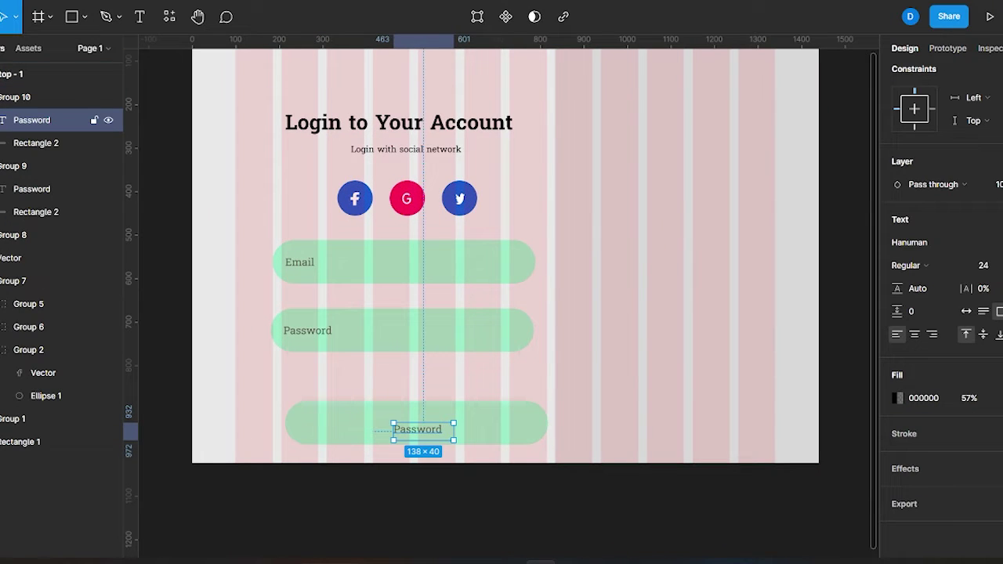
key("Return")
type("Sign i")
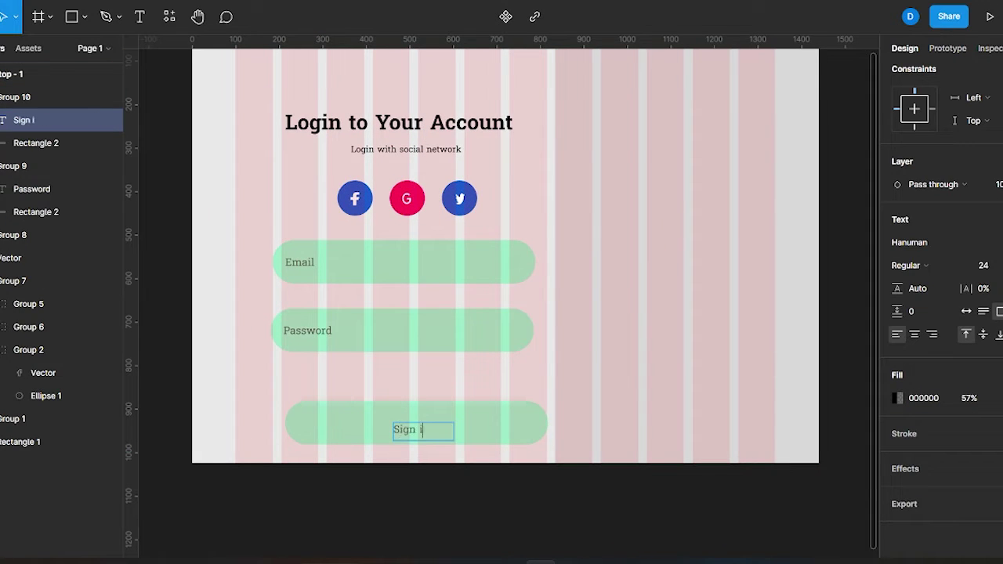
left_click(502, 423)
left_click(897, 364)
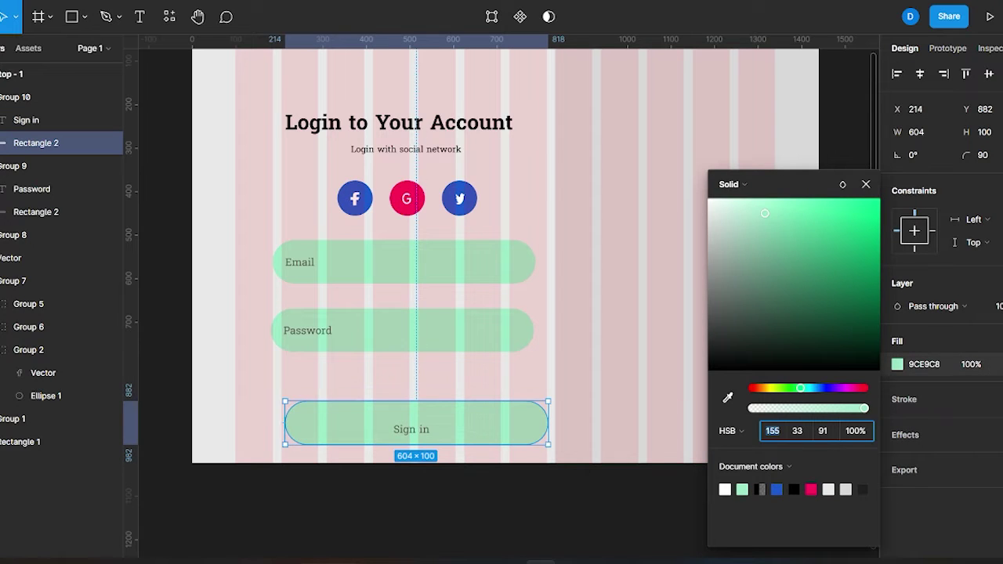
Make the Sign in pill fill green 07A764 and its label white.
left_click_drag(858, 307, 871, 258)
left_click(866, 184)
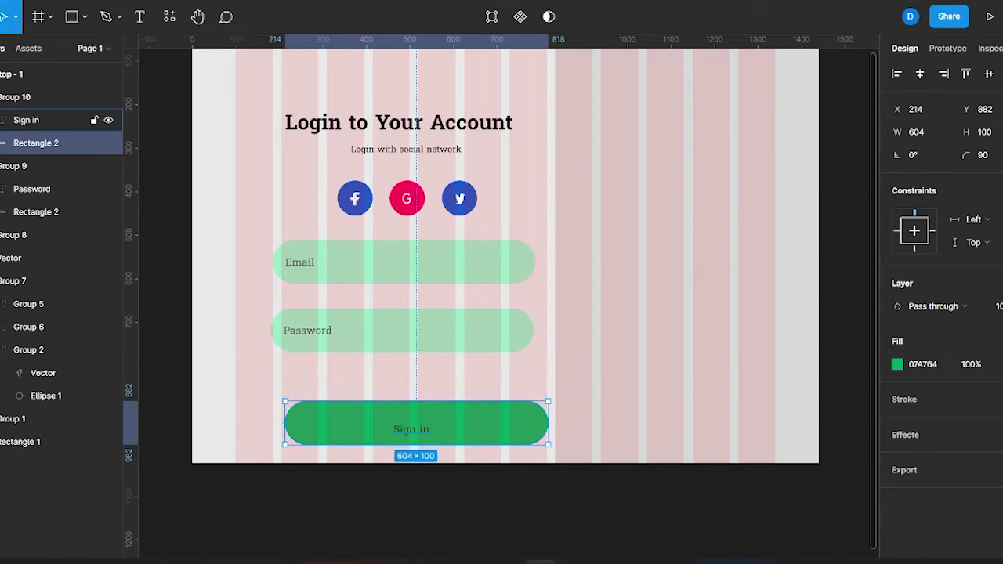
left_click(26, 120)
left_click(898, 520)
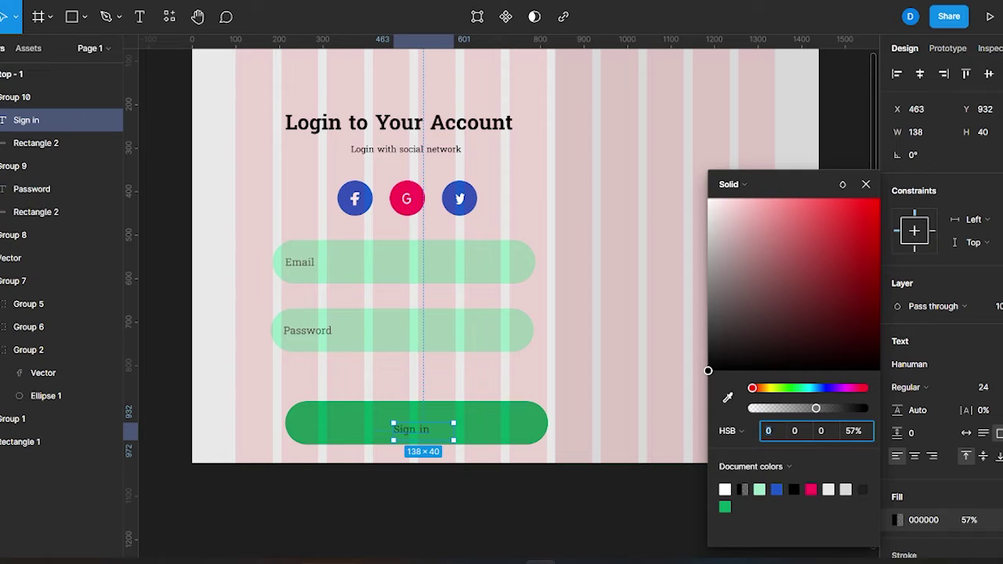
left_click(726, 490)
left_click(867, 184)
Narrow the green pill, centre the Sign in label, and group them into one button.
left_click(35, 143)
left_click_drag(547, 423, 466, 423)
left_click_drag(285, 423, 344, 424)
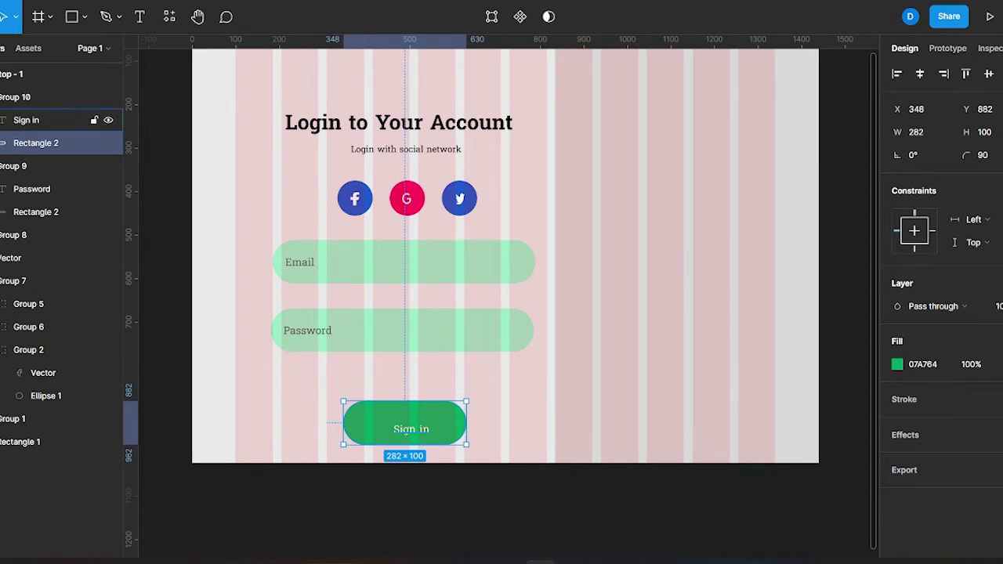
left_click_drag(411, 429, 406, 421)
left_click(47, 143)
key("ctrl+g")
left_click(31, 120, "shift")
key("ctrl+g")
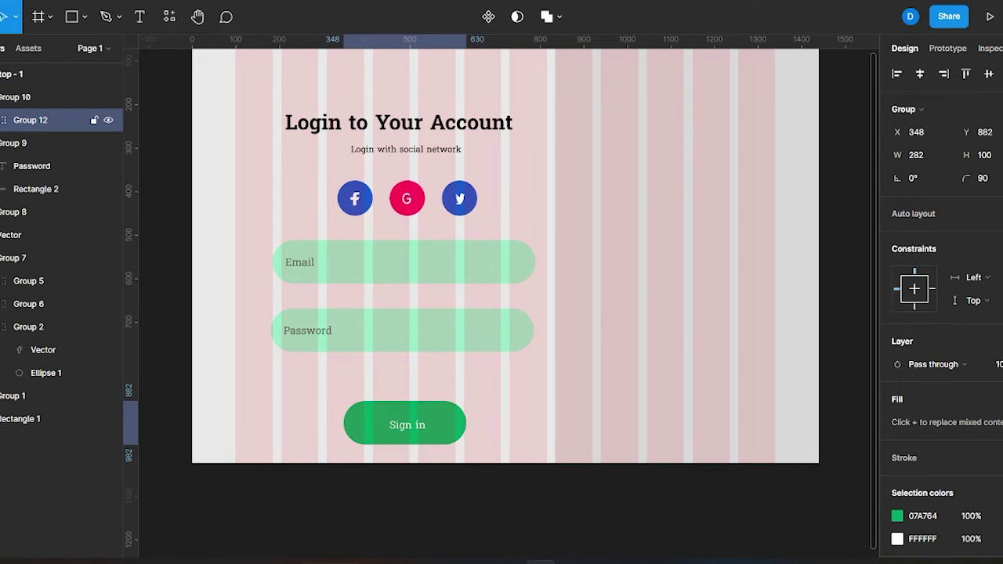
Move the Sign in button higher up and adjust its width to 350.
left_click_drag(404, 424, 404, 402)
left_click_drag(466, 402, 484, 402)
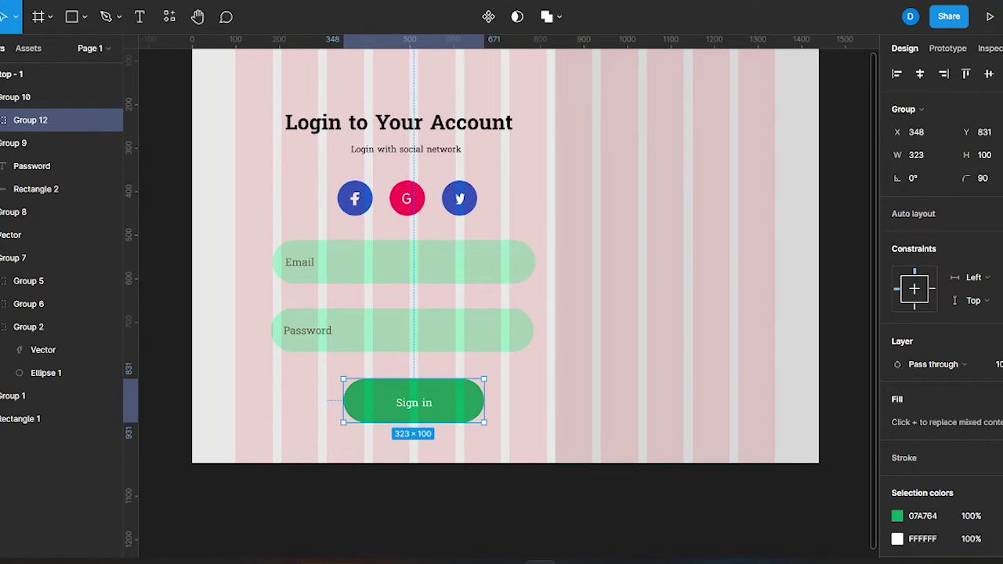
left_click_drag(344, 402, 332, 403)
key("Escape")
left_click(407, 402)
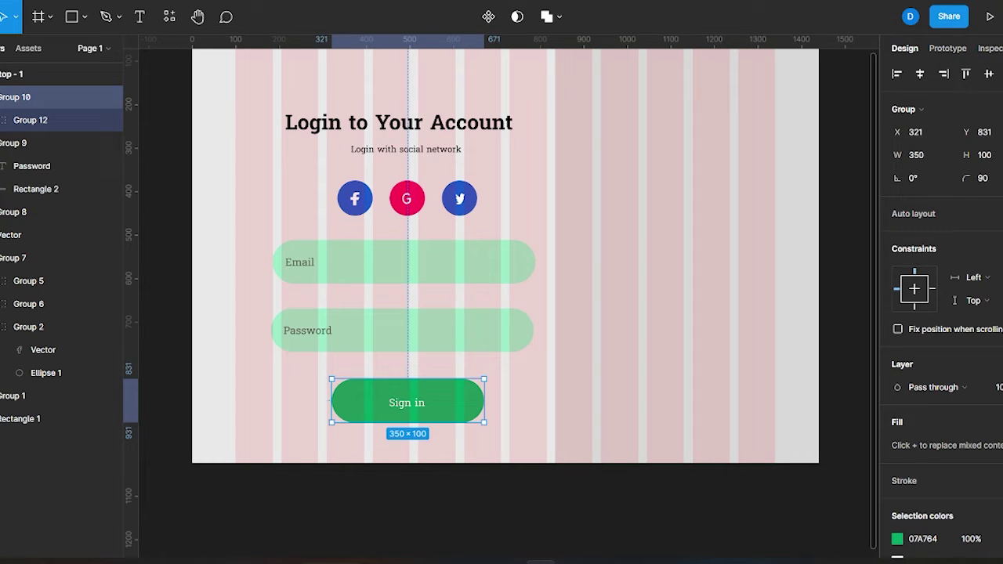
Add a drop shadow with values 10 and 15 to the Sign in button.
scroll(941, 313, "down", 1)
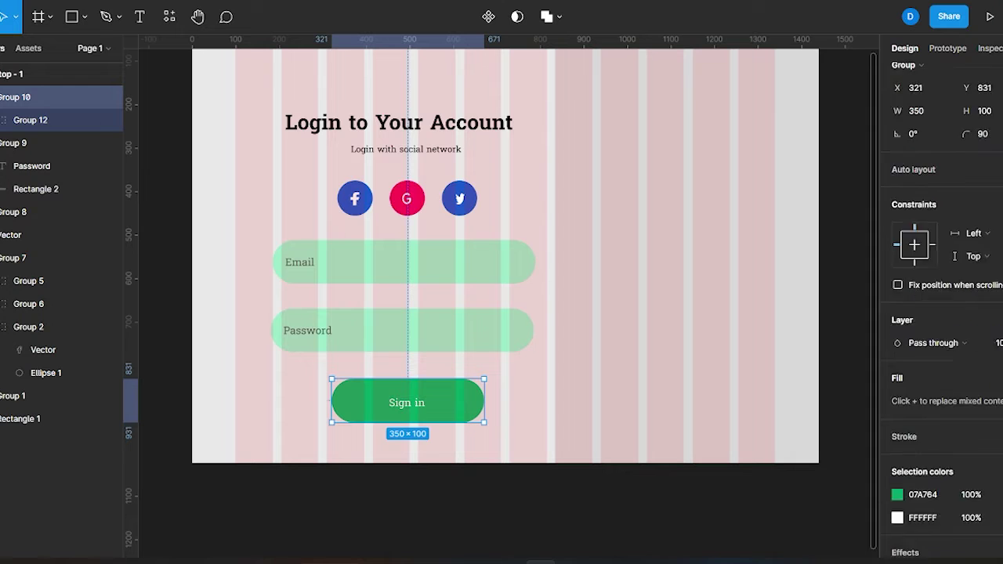
left_click(989, 469)
left_click(898, 491)
type("10")
key("Tab")
type("15")
key("Tab")
key("Escape")
scroll(456, 325, "down", 5)
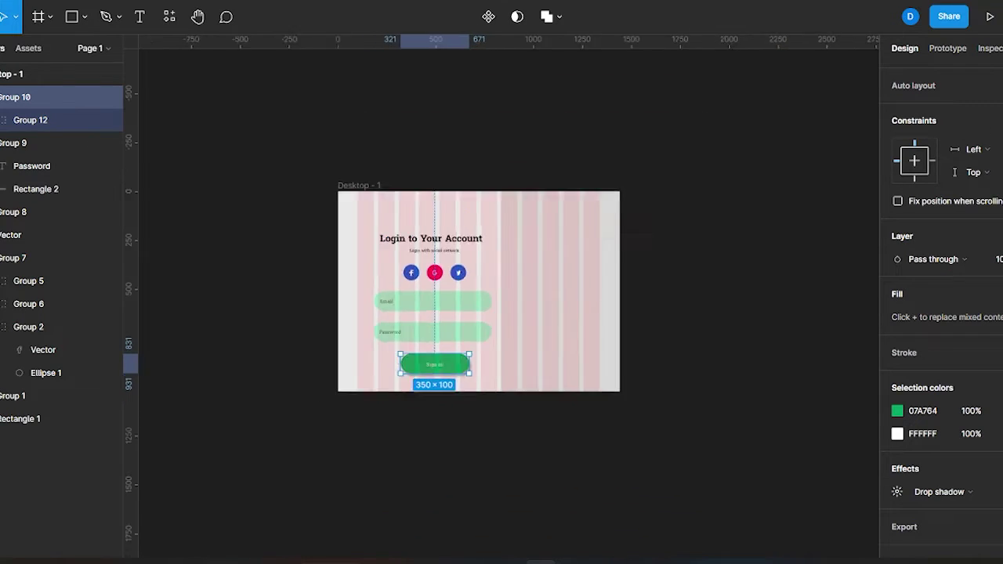
scroll(456, 325, "up", 3)
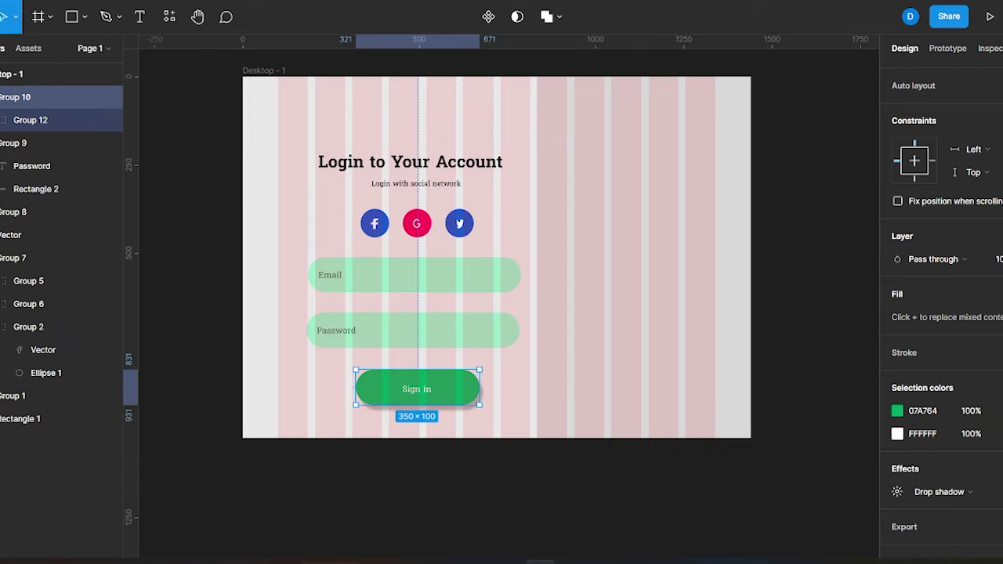
left_click(413, 274)
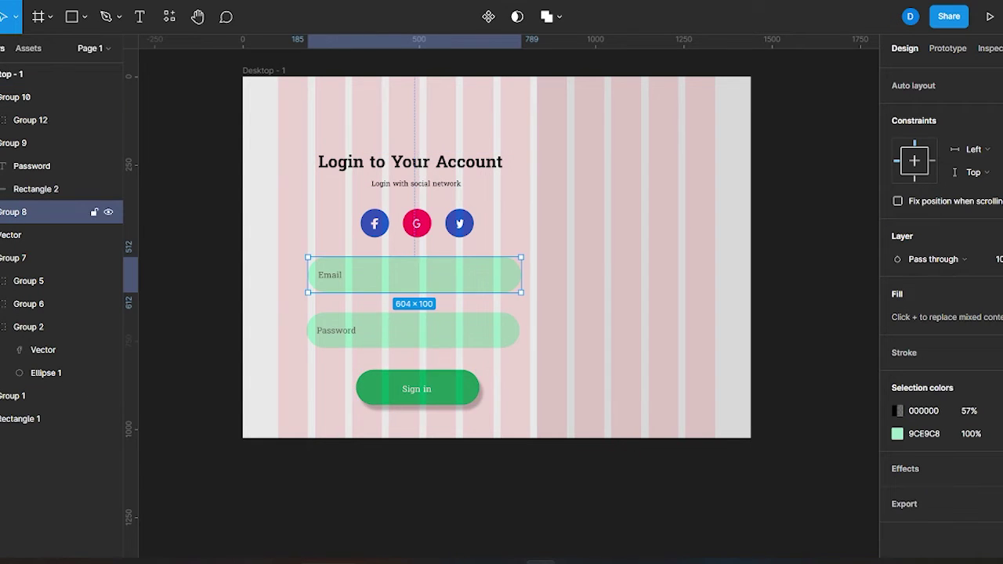
Try moving the title and form groups upward, then undo the move.
scroll(497, 254, "down", 2)
scroll(498, 255, "up", 2)
left_click(409, 160)
left_click(413, 277, "shift")
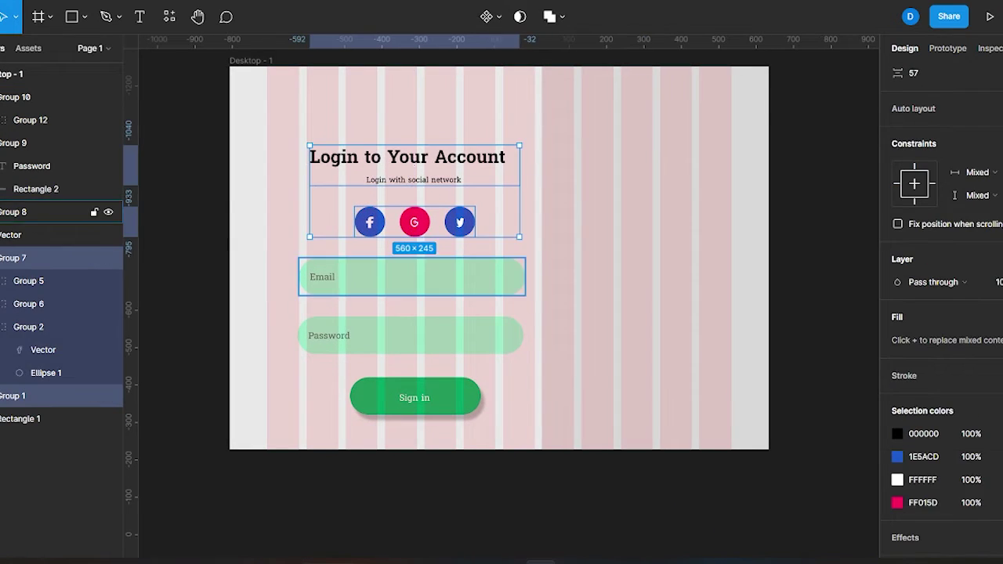
left_click(411, 335, "shift")
left_click(415, 398, "shift")
left_click_drag(459, 242, 460, 222)
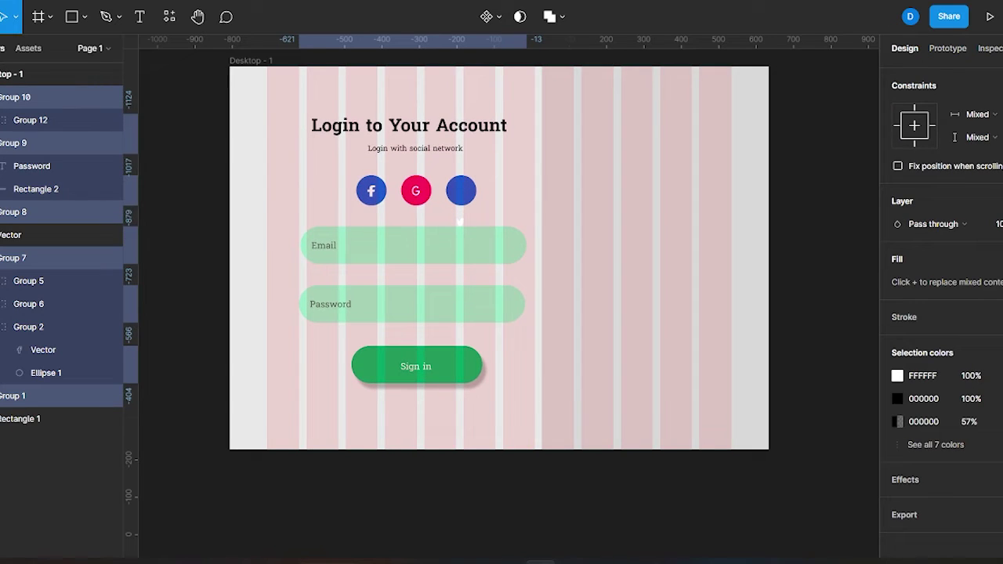
key("ctrl+z")
Group the three social icons and nudge the whole login form upward.
left_click(460, 225)
left_click(415, 222, "shift")
key("ctrl+g")
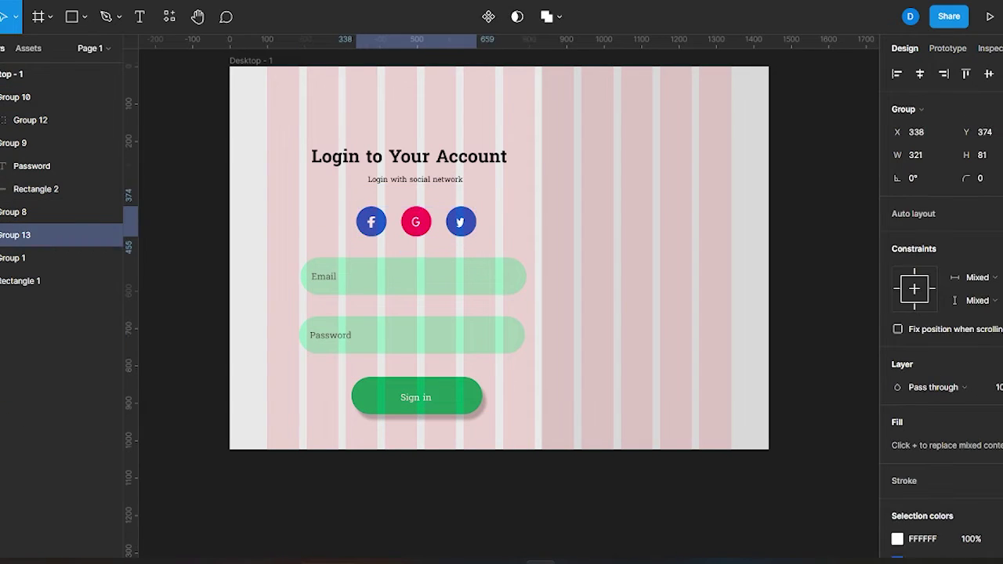
left_click(416, 397)
left_click(411, 336, "shift")
left_click(414, 277, "shift")
left_click(416, 222, "shift")
key("shift+Up")
key("shift+Up")
key("shift+Up")
key("shift+Up")
key("shift+Up")
key("shift+Up")
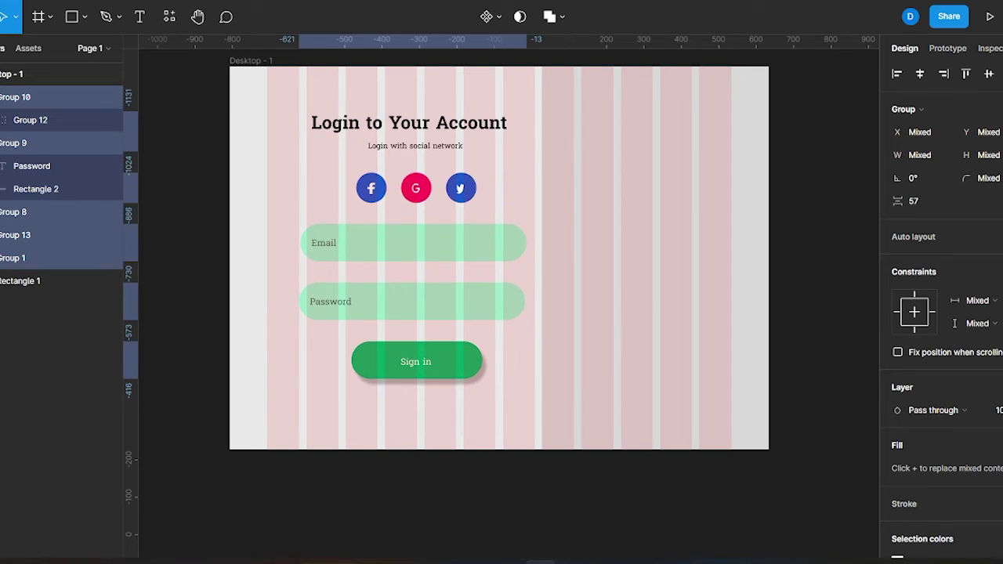
key("Escape")
Shift the Desktop - 1 frame down slightly and hide its layout grid.
scroll(439, 211, "down", 3)
scroll(439, 212, "up", 2)
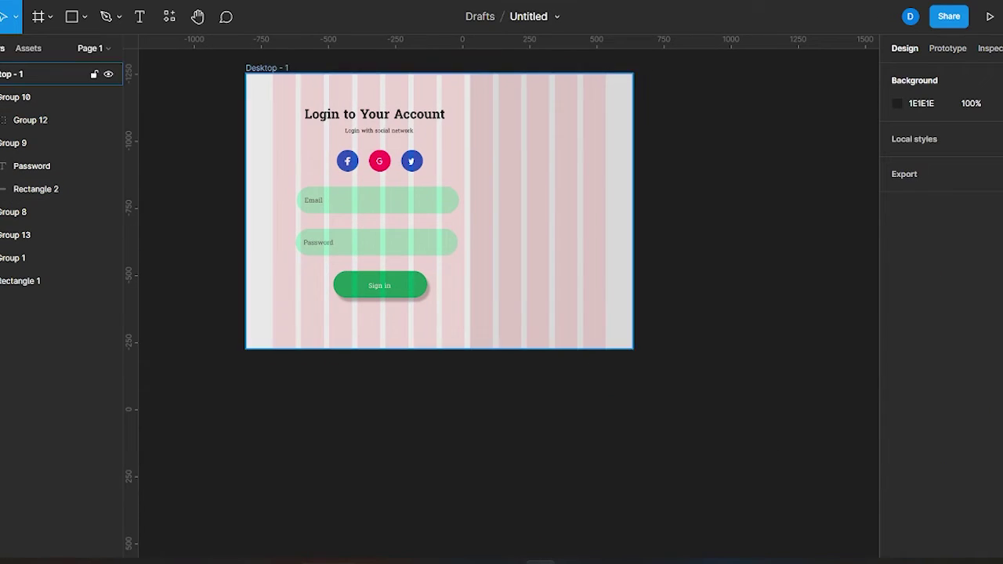
left_click_drag(267, 68, 264, 122)
key("ctrl+shift+4")
key("Escape")
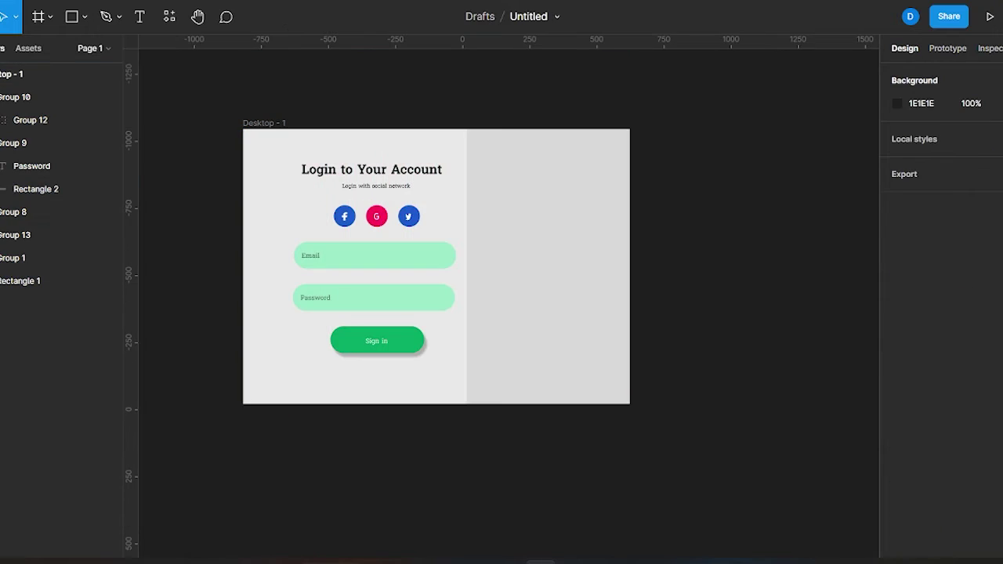
scroll(392, 321, "up", 3)
Make the Sign in label bold at font size 32.
left_click(361, 356, "ctrl")
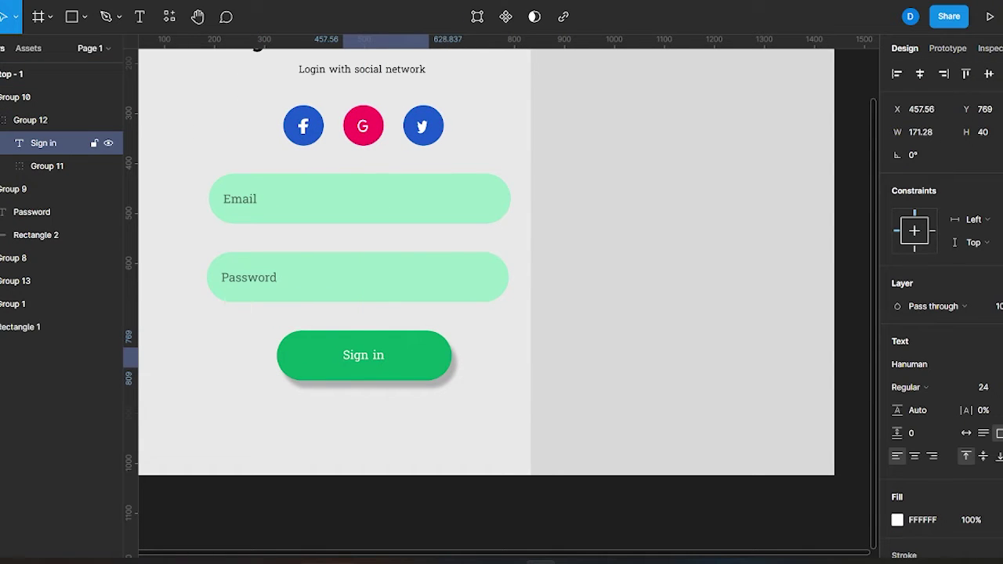
key("ctrl+b")
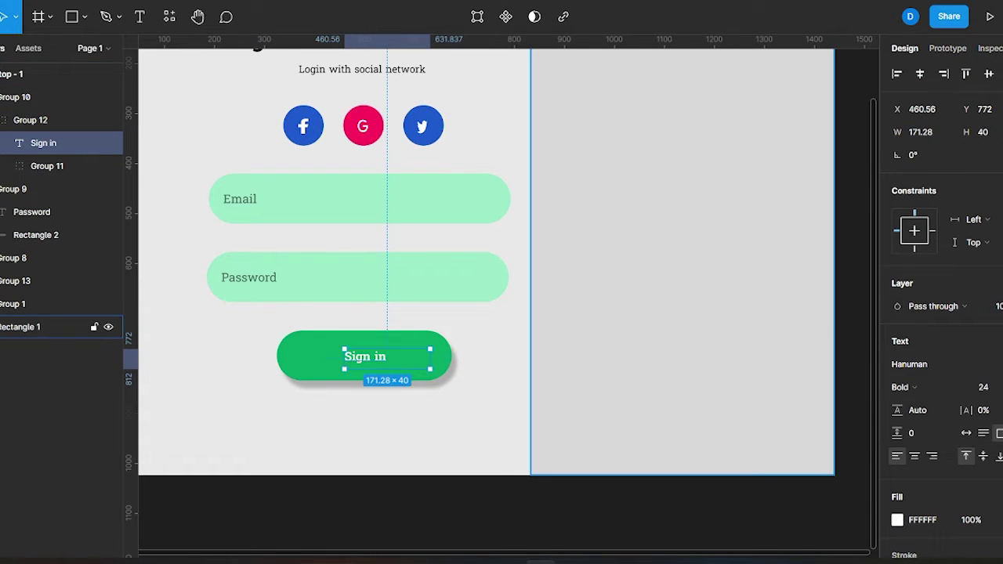
key("Escape")
scroll(501, 361, "down", 3)
scroll(501, 360, "up", 3)
scroll(455, 341, "down", 2)
left_click(398, 354)
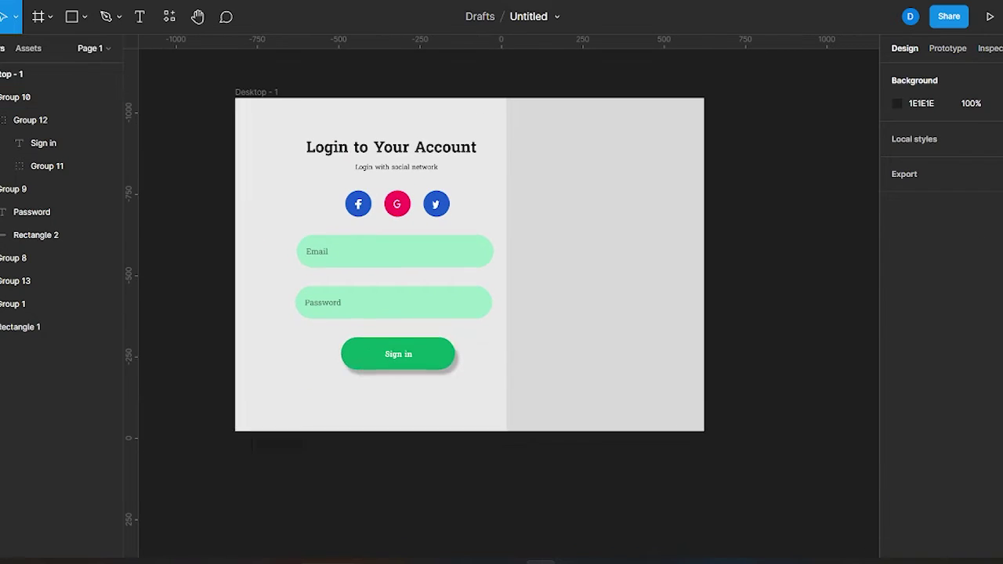
double_click(396, 355)
left_click(990, 387)
left_click(987, 403)
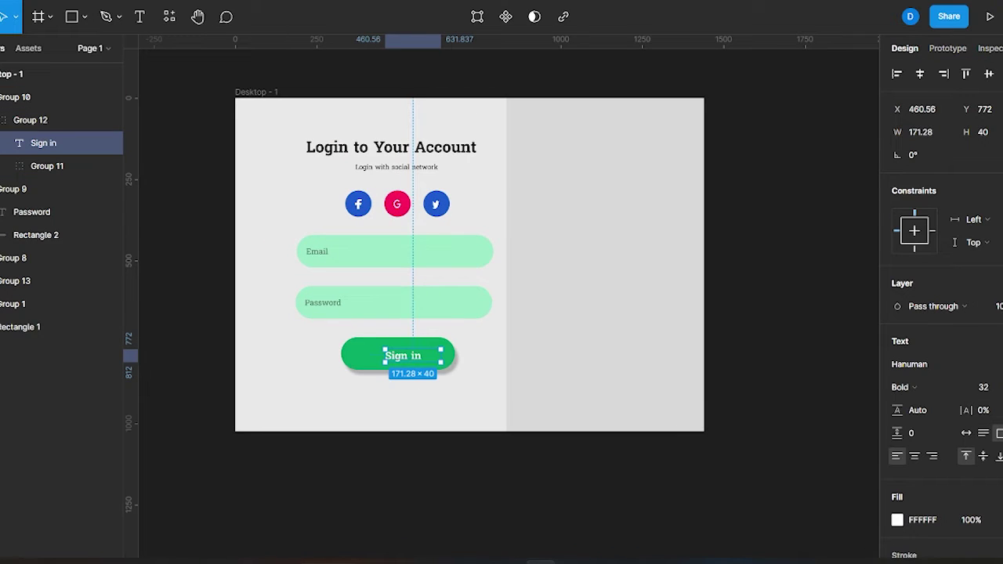
key("Escape")
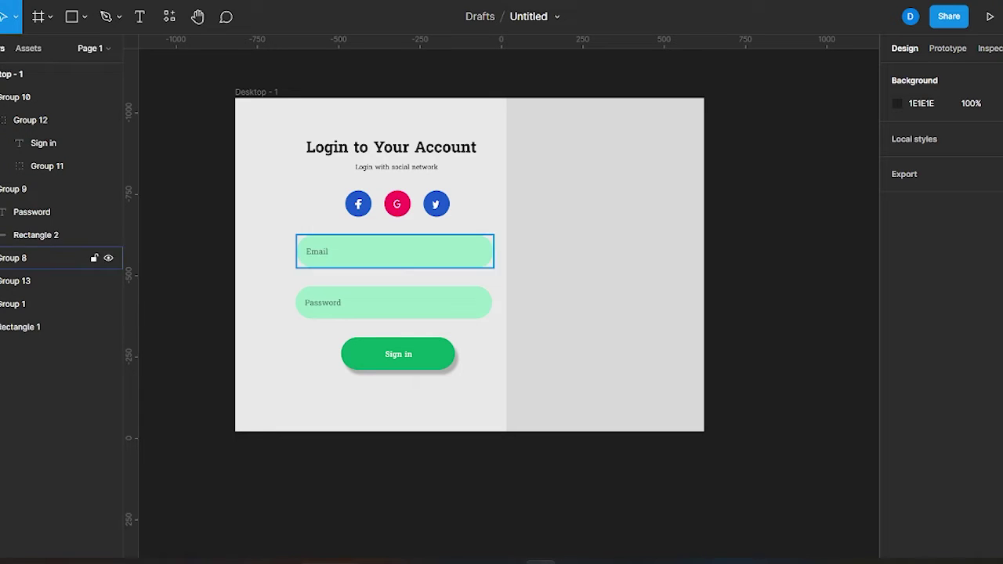
Duplicate the login title into the grey panel, retype it as 'New Here?', and centre it.
left_click(391, 147)
double_click(392, 148)
key("ctrl+d")
mouse_move(392, 148)
left_mouse_down()
mouse_move(592, 224)
mouse_move(596, 206)
left_mouse_up()
key("Return")
type("N")
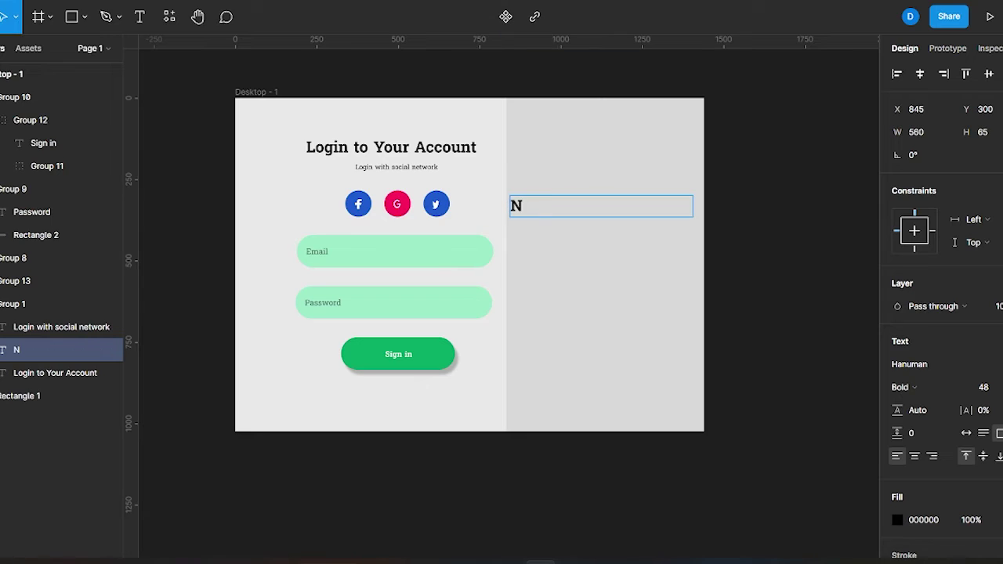
key("Escape")
double_click(693, 206)
left_click_drag(552, 207, 615, 210)
Add the 'Sign up and discover a great amount of new opportunities' paragraph under New Here?, with 4% letter spacing.
left_click(47, 396)
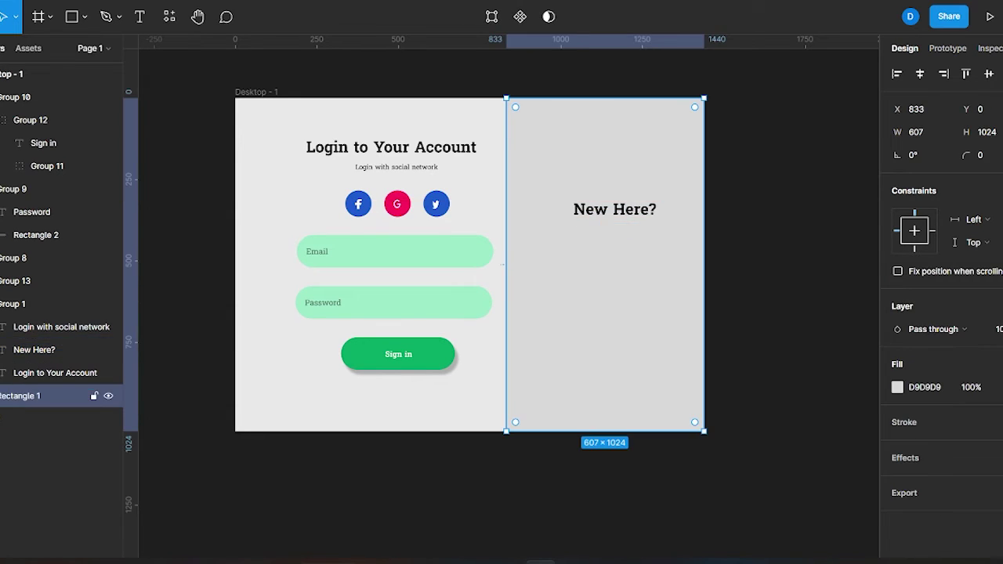
left_click_drag(305, 136, 666, 219)
left_click(397, 167)
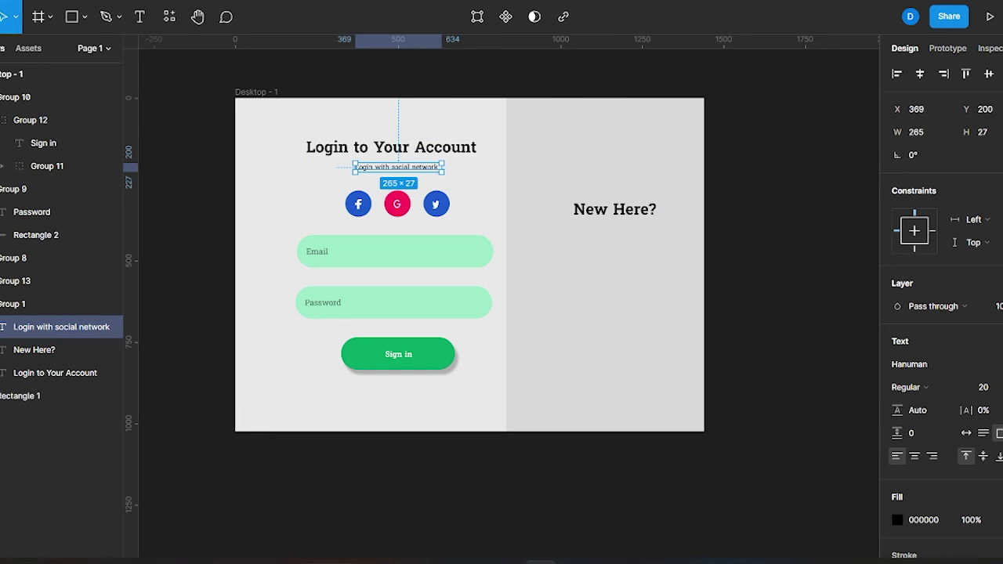
key("Return")
left_click_drag(527, 239, 697, 265)
type("Sign up and discover a great")
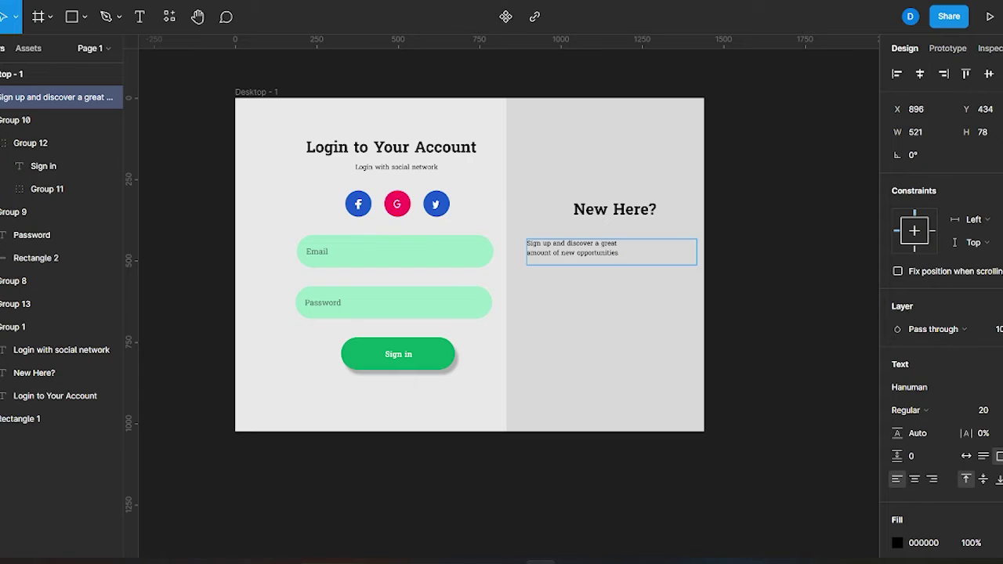
key("Escape")
left_click_drag(697, 252, 619, 246)
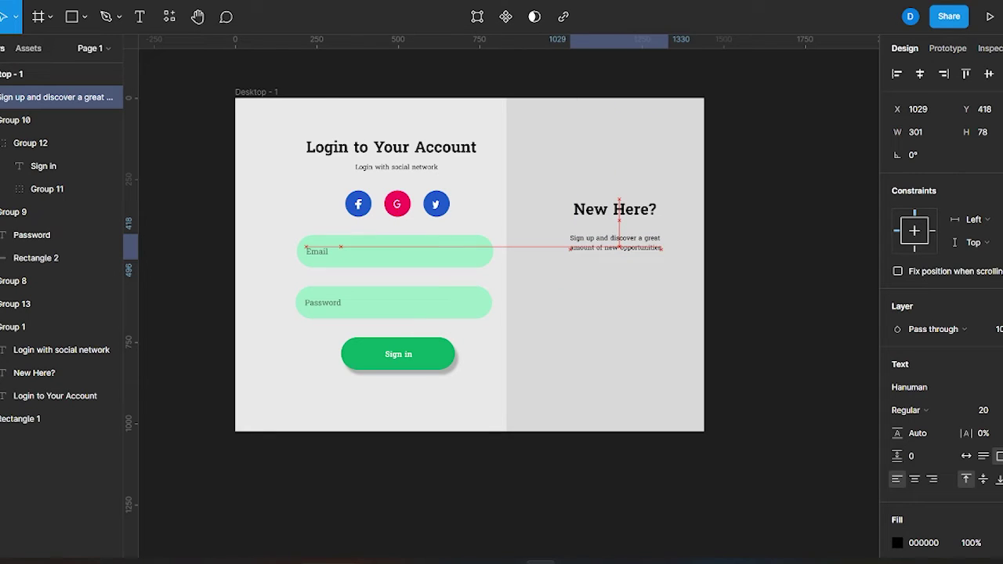
left_click_drag(966, 434, 976, 436)
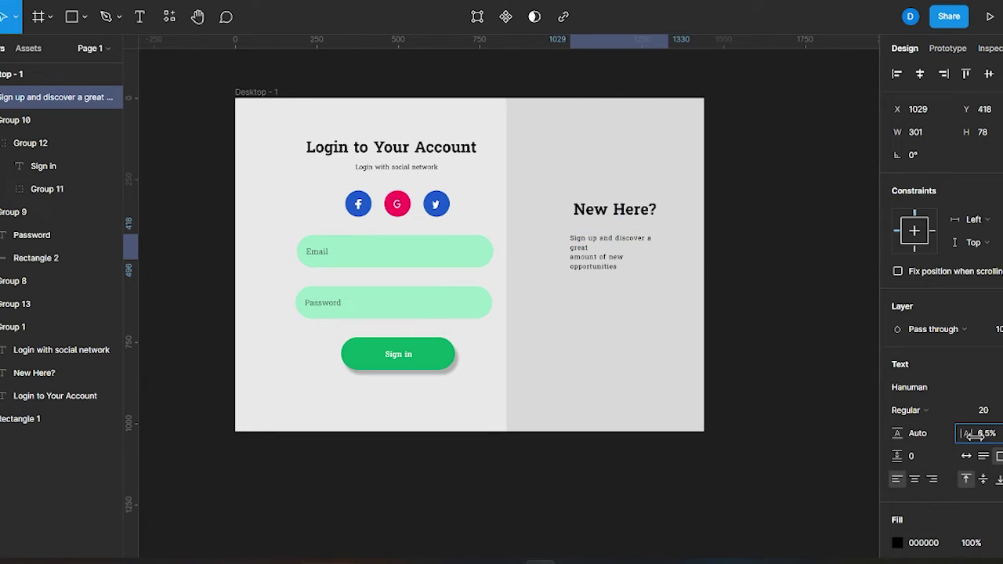
key("shift+Left")
Ungroup Group 1 holding the title texts, then reselect the grey right panel.
left_click_drag(305, 135, 665, 223)
right_click(530, 118)
left_click(560, 309)
right_click(590, 140)
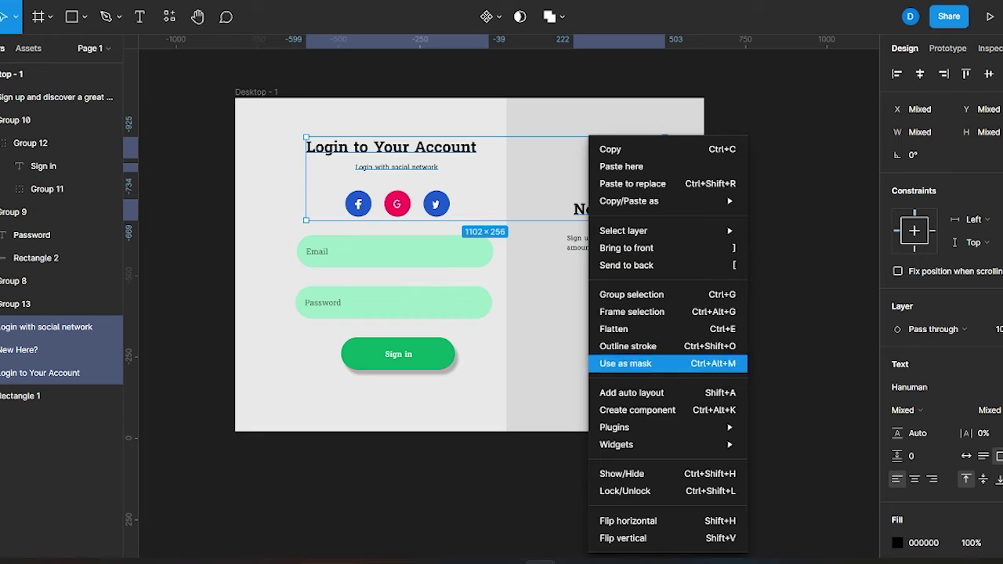
left_click(616, 243)
left_click(32, 396)
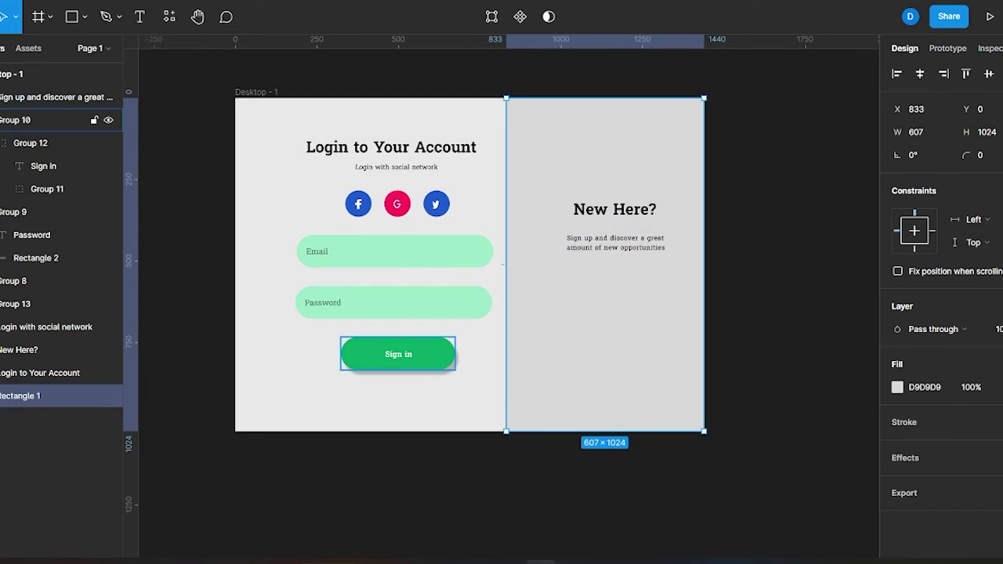
Copy the Sign in button under New Here? and relabel it 'Sign up'.
left_click_drag(399, 354, 616, 288)
double_click(617, 288)
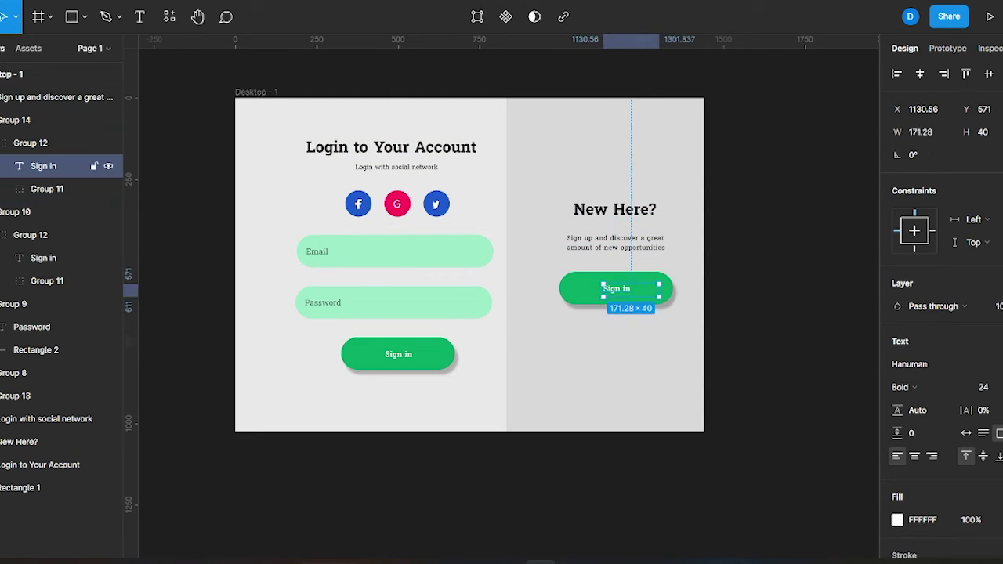
key("Return")
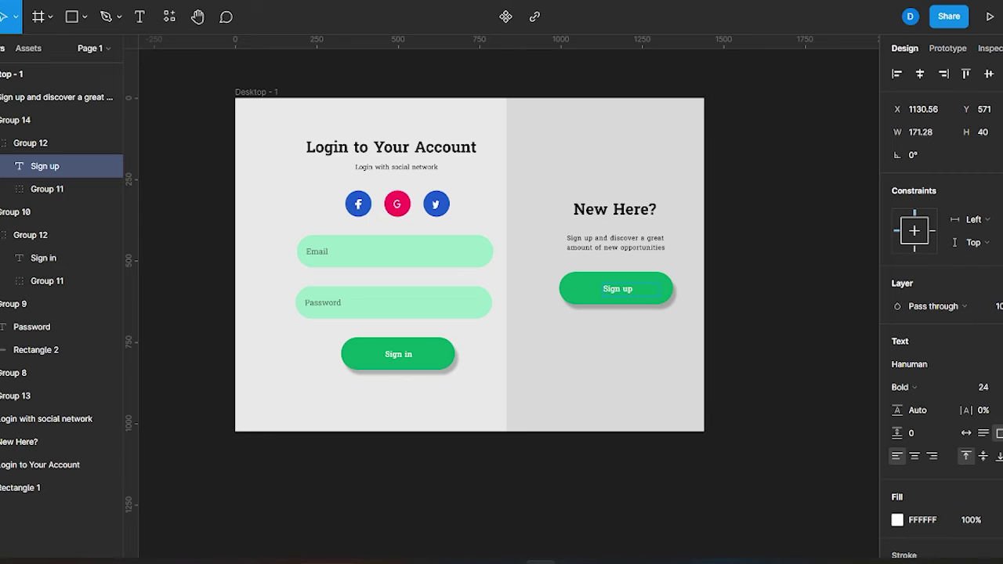
key("Escape")
Enlarge the Login to Your Account title to size 64 on one line and move it up-left.
left_click(39, 465)
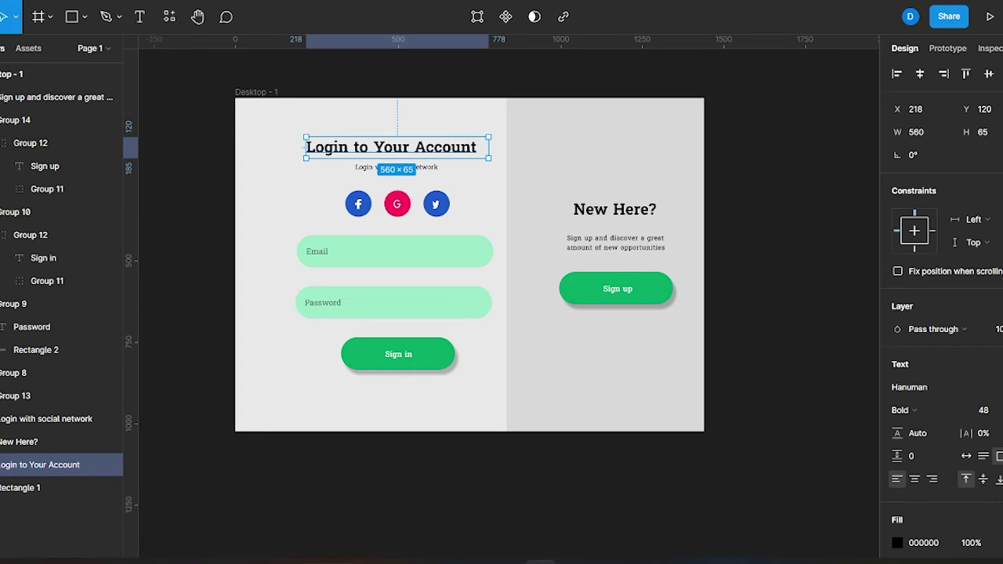
type("64")
key("Escape")
left_click(39, 465)
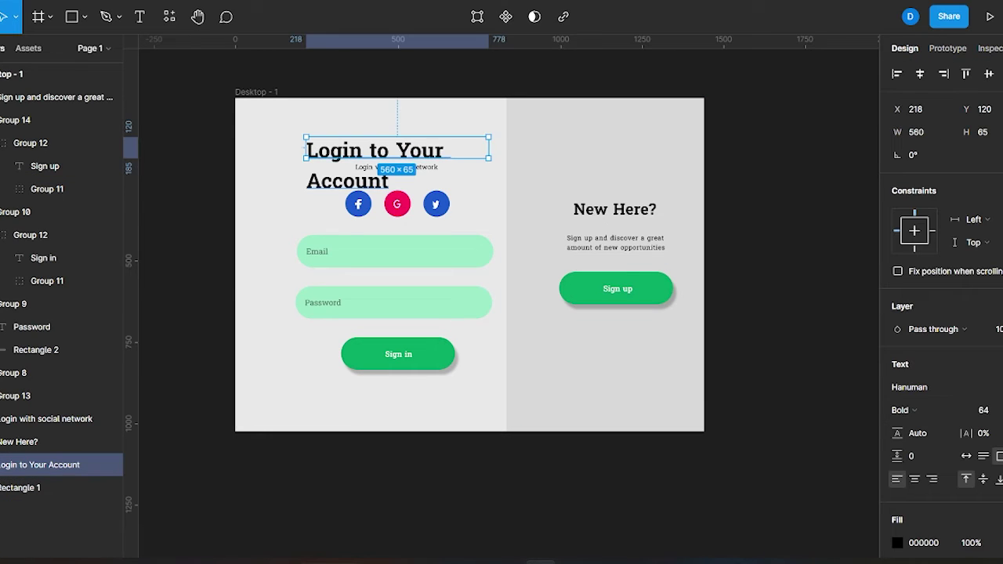
double_click(489, 147)
left_click_drag(423, 151, 396, 137)
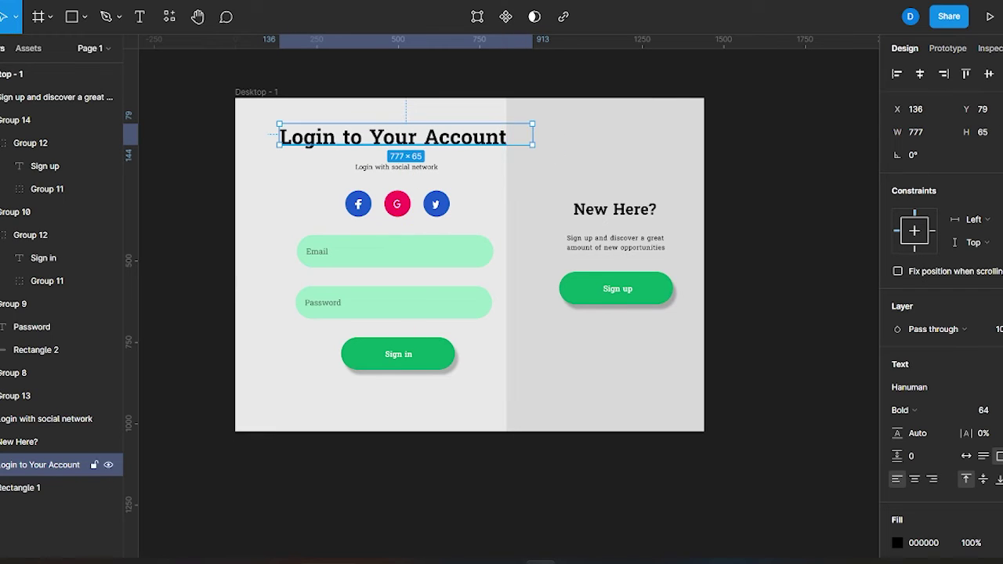
Shift the login form slightly left and set the New Here? heading to size 64 on one line.
left_click_drag(47, 418, 16, 212)
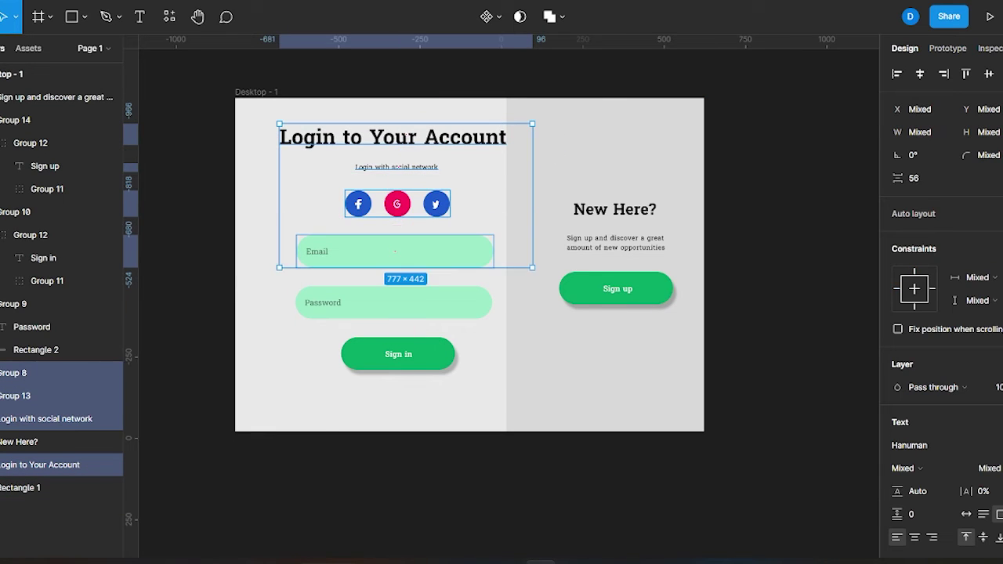
left_click_drag(400, 247, 387, 247)
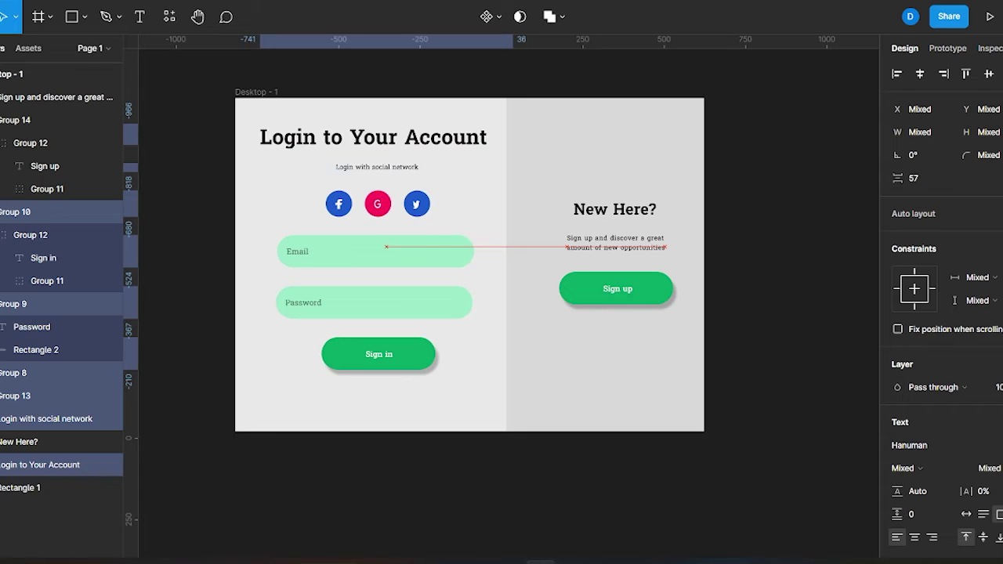
left_click(614, 211)
left_click(981, 410)
left_click(984, 429)
left_click_drag(666, 210, 692, 210)
left_click_drag(626, 211, 620, 206)
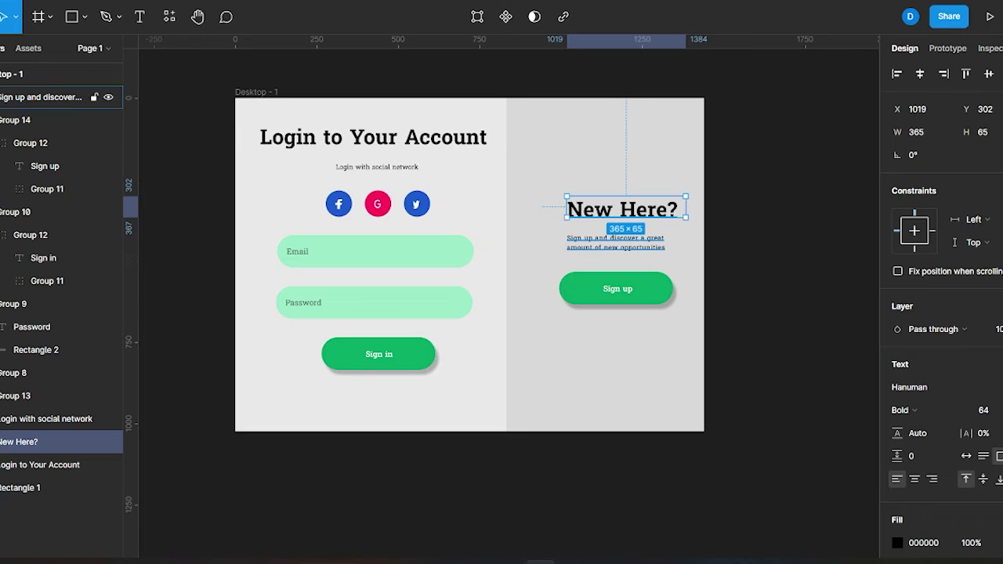
Set the paragraph to size 24 and widen it onto two lines.
left_click(617, 243)
left_click(982, 410)
left_click(983, 427)
left_click_drag(674, 248, 697, 248)
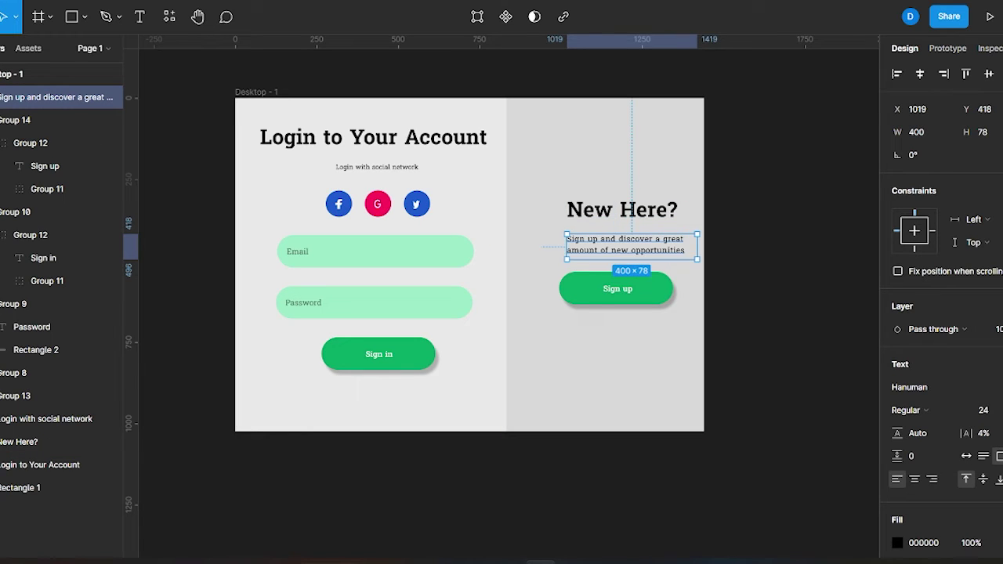
Move the heading, paragraph and Sign up button together slightly left and down.
left_click(621, 210)
left_click(624, 244, "shift")
left_click(616, 289, "shift")
left_click_drag(616, 290, 606, 290)
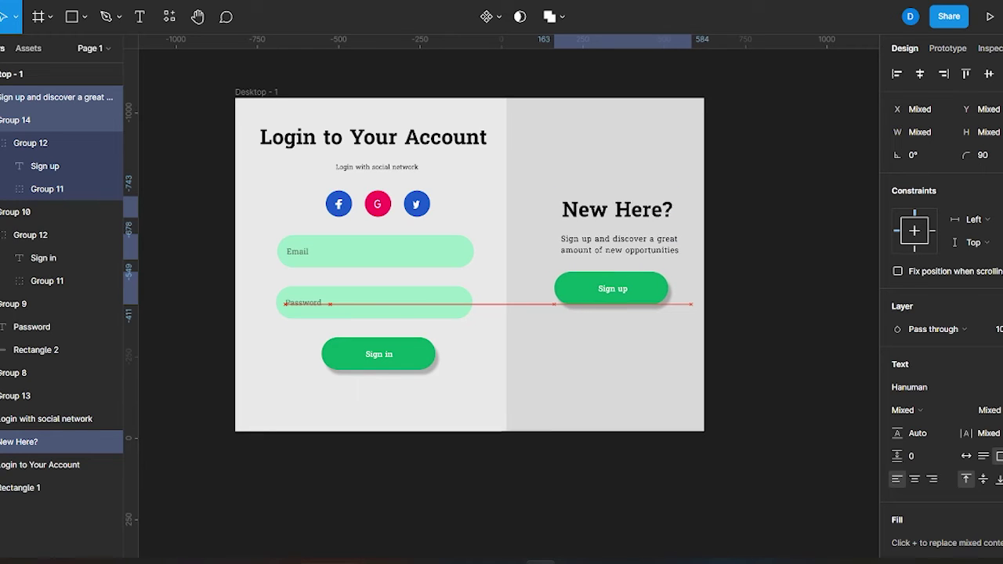
left_click_drag(606, 290, 610, 305)
left_click(605, 305)
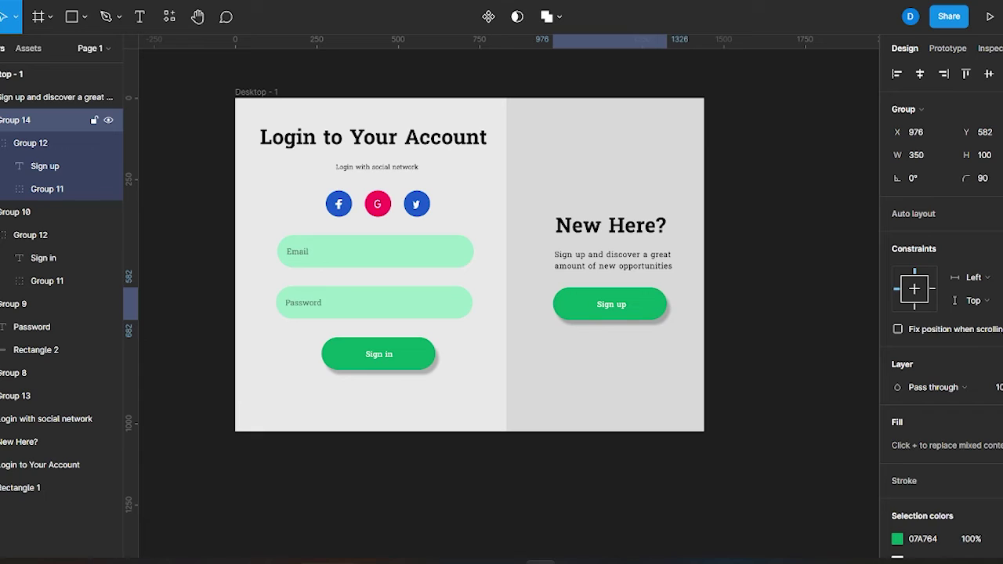
left_click(24, 488)
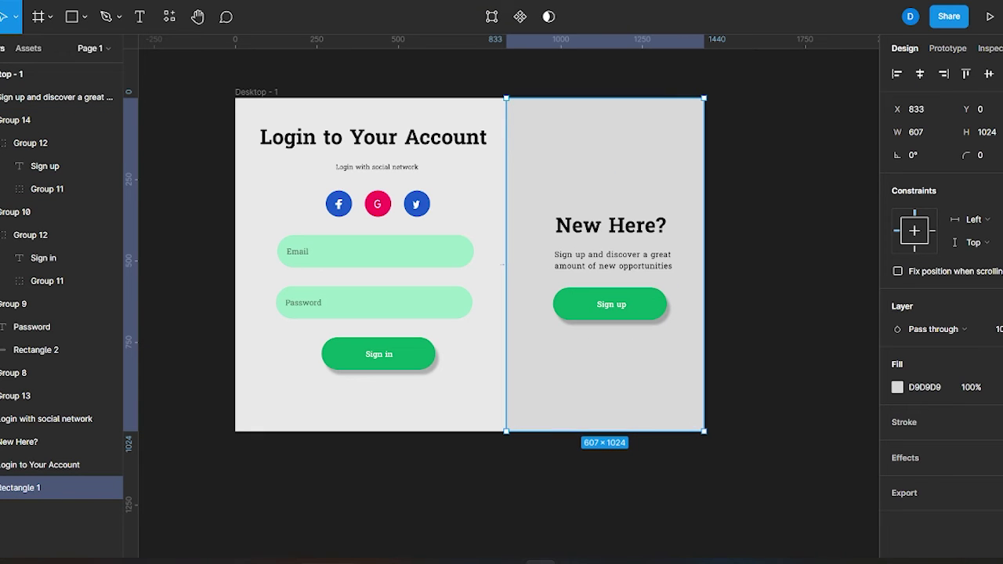
Fill the right panel with green 07A764 and the Sign up button with white FFFFFF.
left_click(897, 387)
left_click(764, 488)
key("Escape")
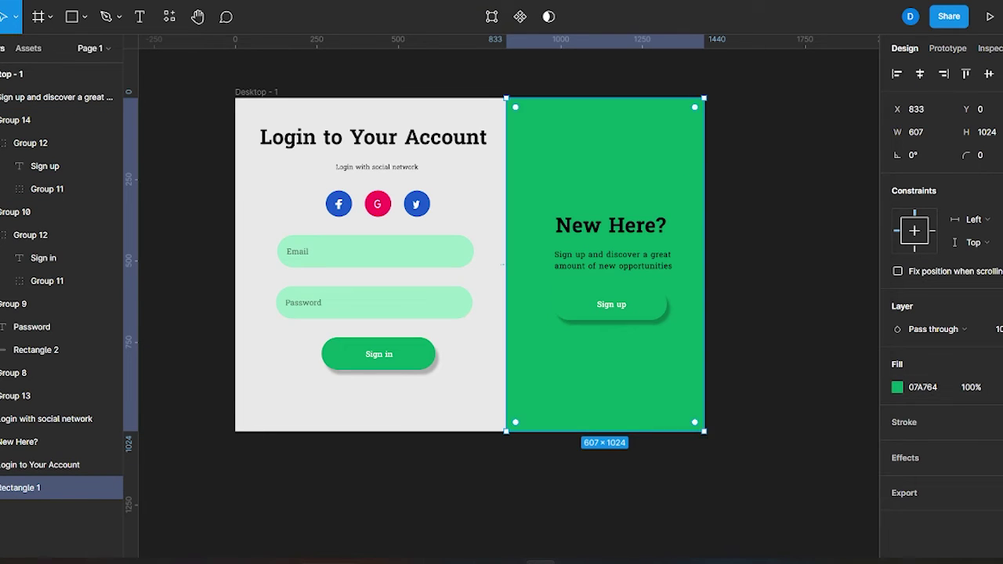
left_click(610, 305)
left_click(47, 189)
left_click(898, 403)
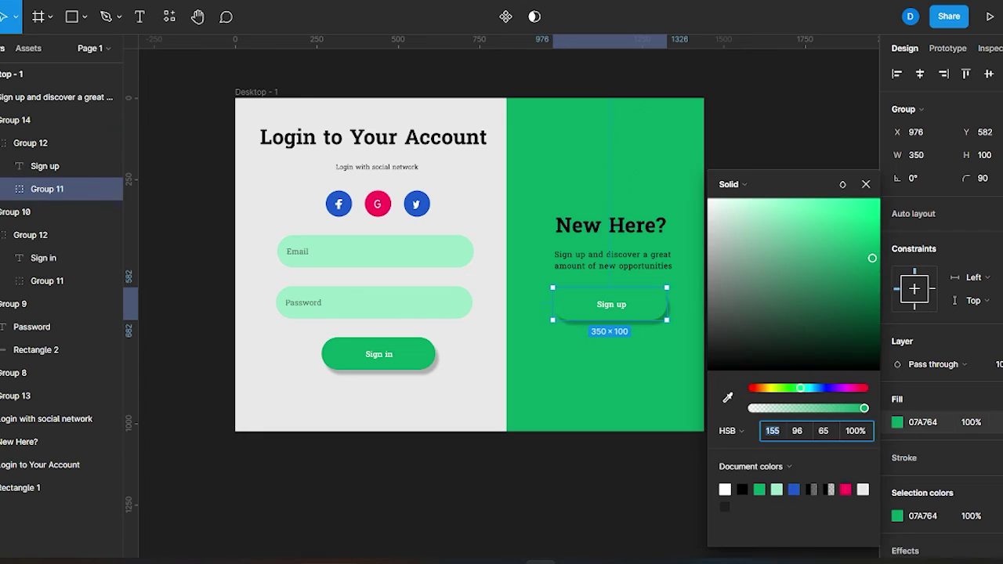
left_click(709, 198)
Make the Sign up button label black 000000.
double_click(625, 305)
left_click(898, 520)
left_click(708, 371)
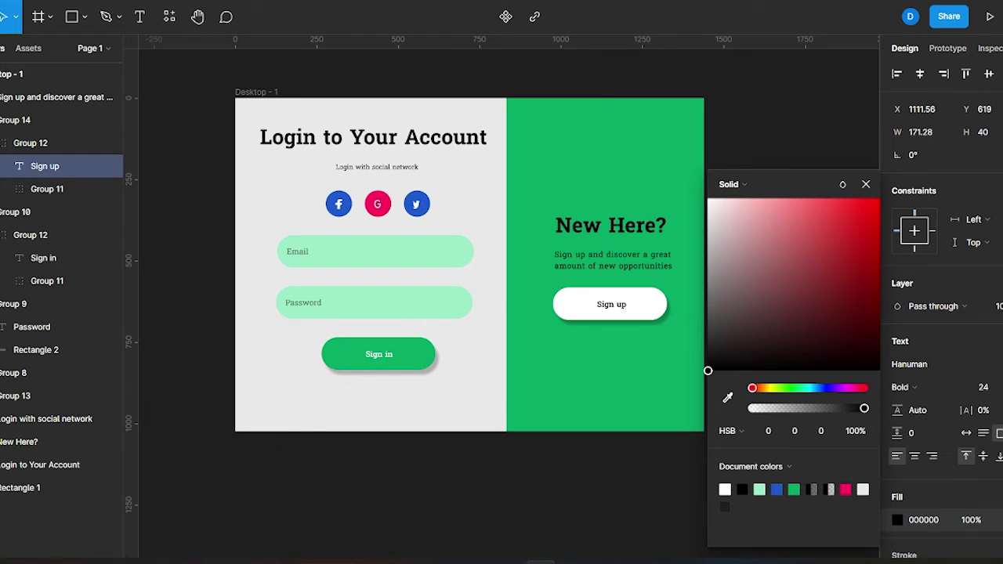
key("Escape")
Make the New Here? heading and paragraph text white FFFFFF.
left_click(611, 226)
left_click(619, 264, "shift")
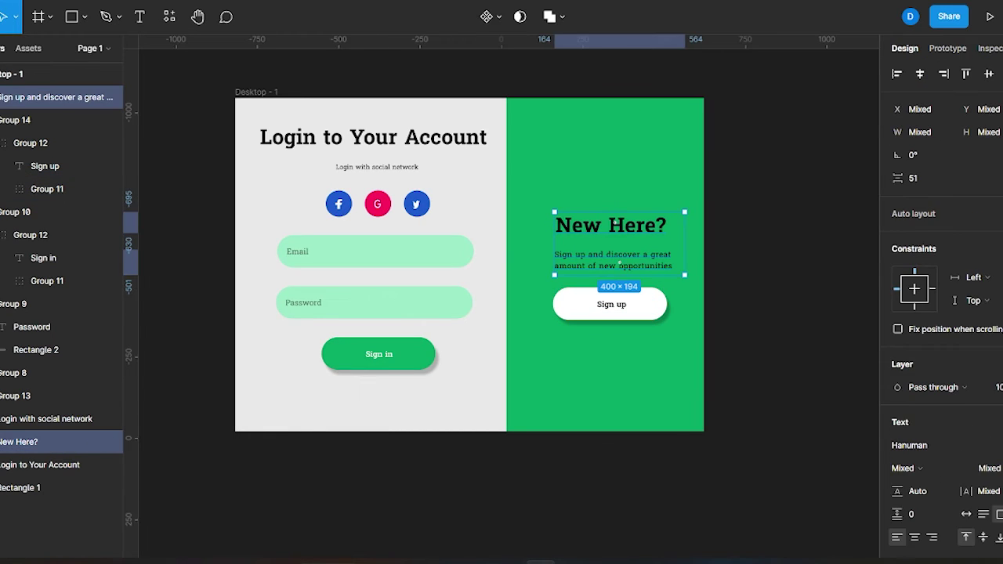
scroll(941, 313, "down", 3)
left_click(898, 450)
left_click(708, 198)
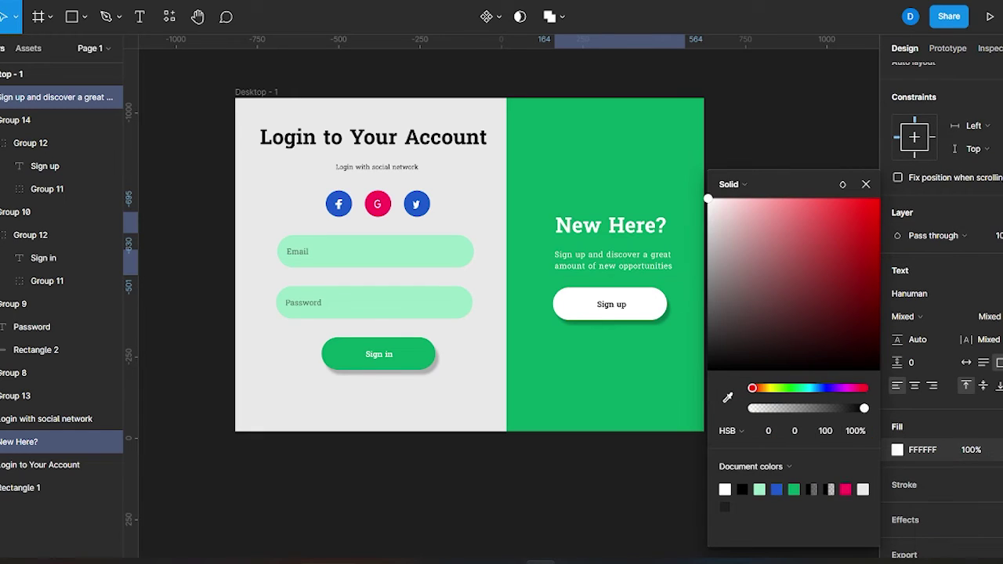
key("Escape")
key("Escape")
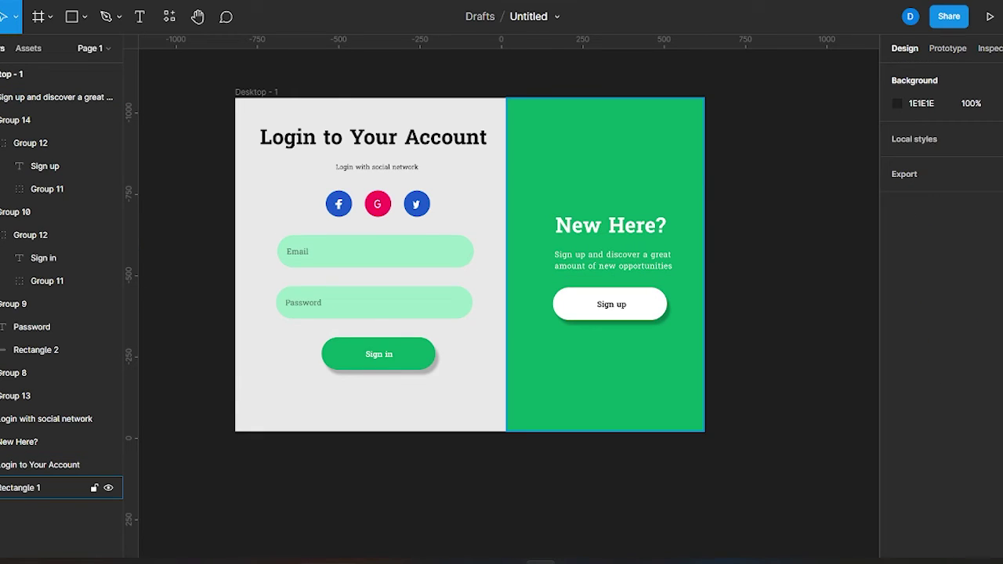
left_click(81, 16)
Draw a circle, give it the Morph plugin's Reflect blur, and place it at the green panel's top.
left_click(31, 104)
left_click_drag(256, 156, 364, 260)
right_click(297, 146)
mouse_move(322, 427)
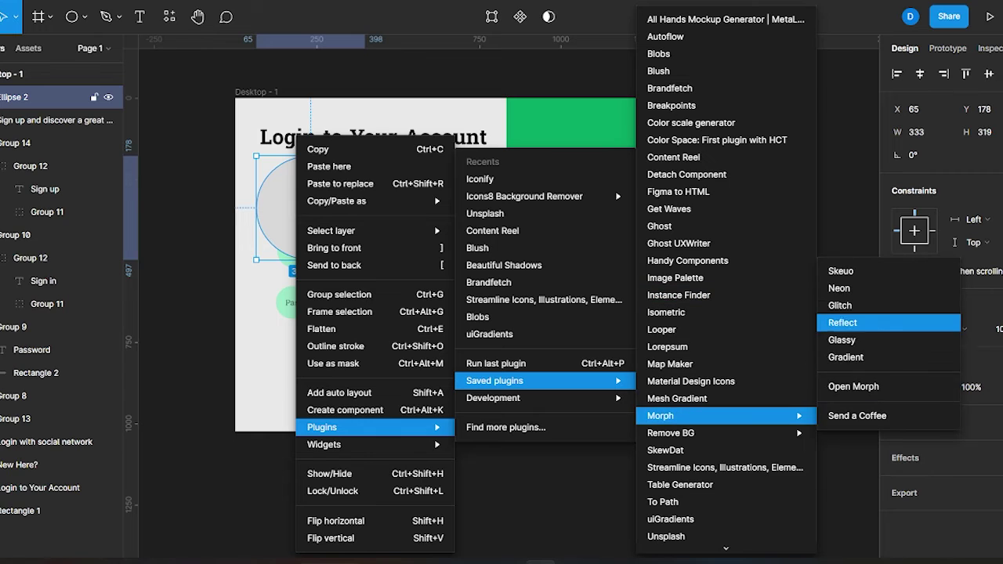
left_click(842, 322)
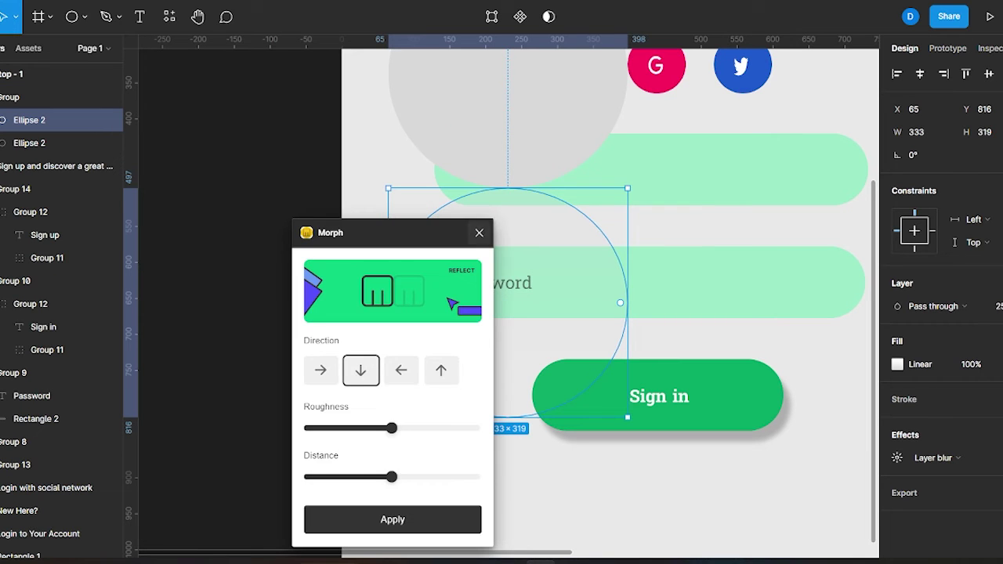
left_click(393, 520)
scroll(628, 298, "down", 5)
left_click_drag(682, 167, 692, 184)
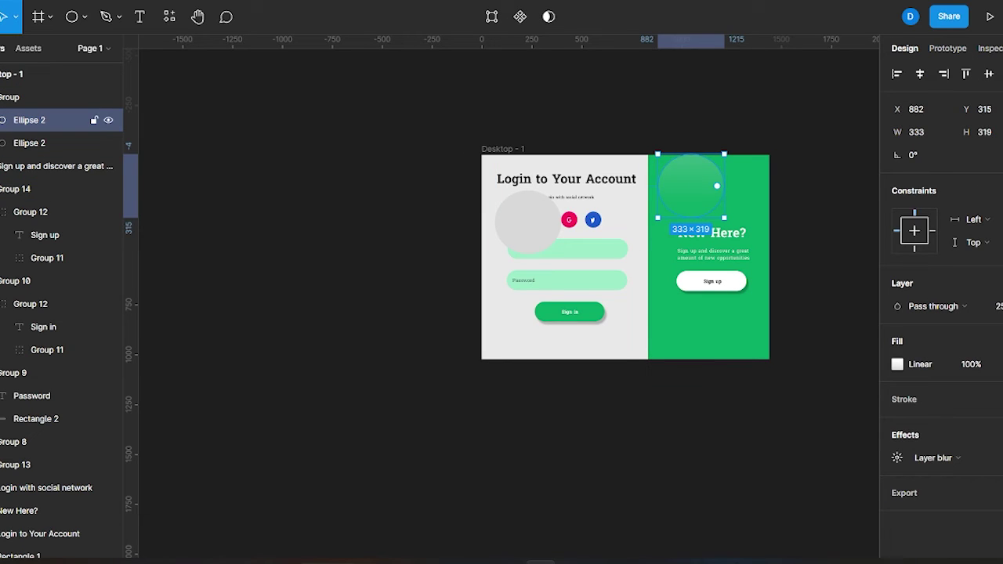
Duplicate the blurred circle near the Sign up button, shrunk to about 184 wide.
key("ctrl+d")
left_click_drag(690, 186, 690, 298)
mouse_move(717, 348)
left_mouse_down()
mouse_move(707, 287)
mouse_move(746, 317)
left_mouse_up()
key("Escape")
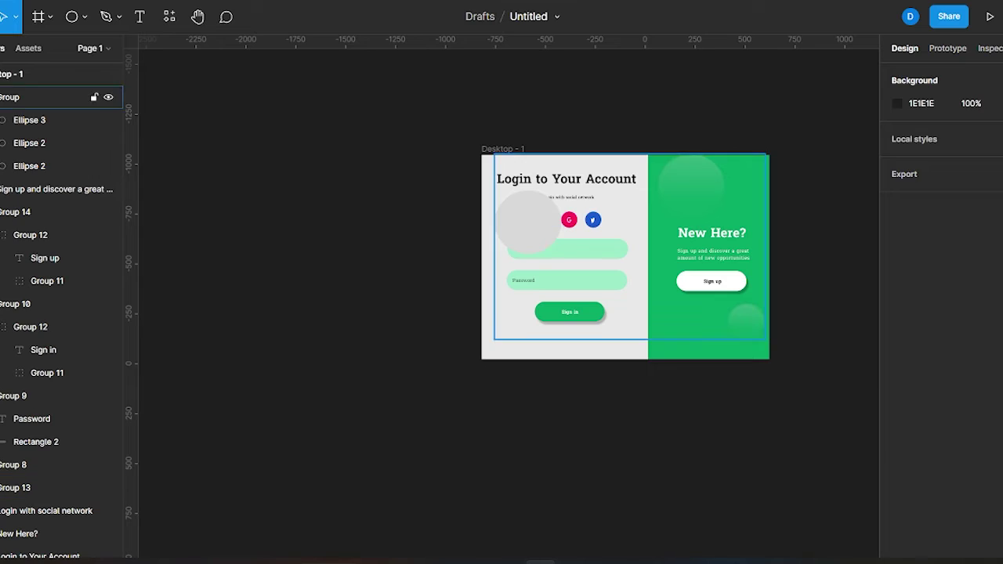
scroll(553, 218, "up", 3)
Resize the Twitter bird icon to 25×25 inside its blue circle.
left_click(435, 95)
key("shift+2")
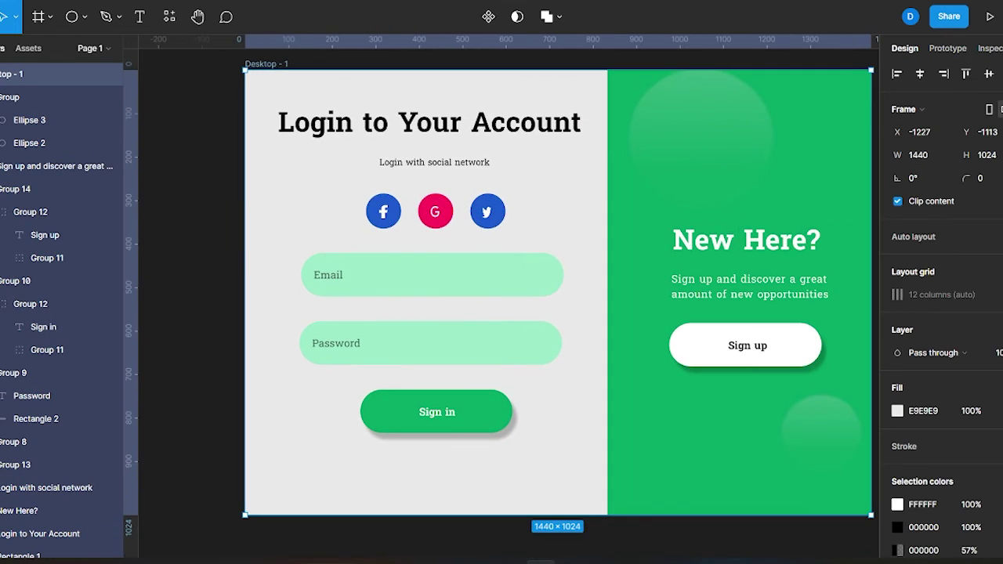
left_click(486, 212)
key("shift+2")
left_click(492, 211, "ctrl")
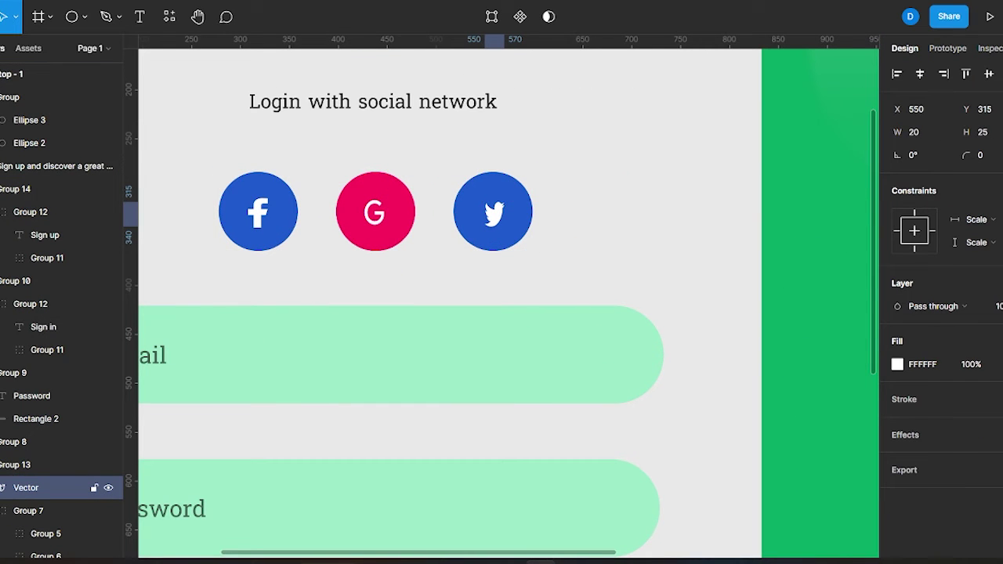
key("Return")
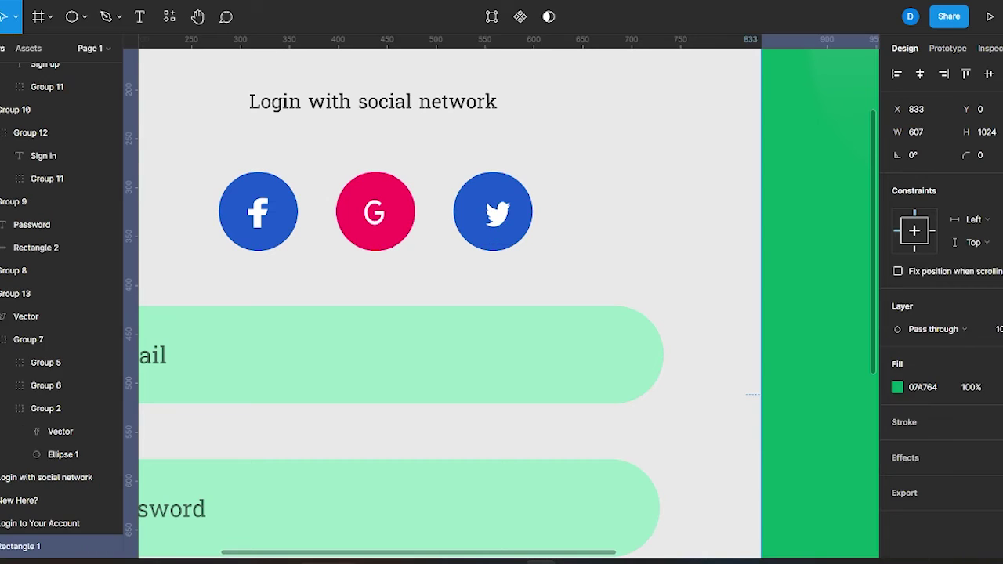
key("shift+1")
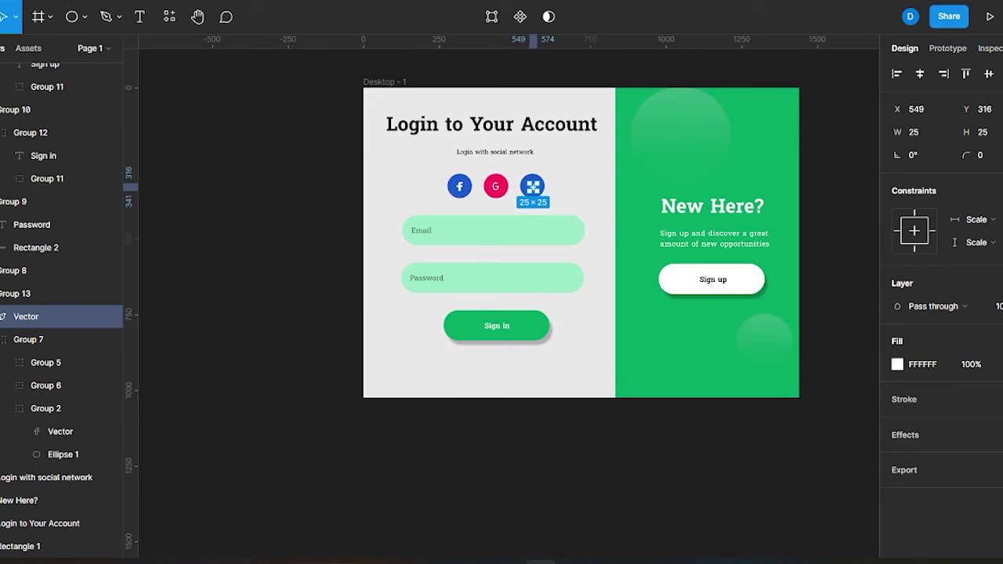
key("Escape")
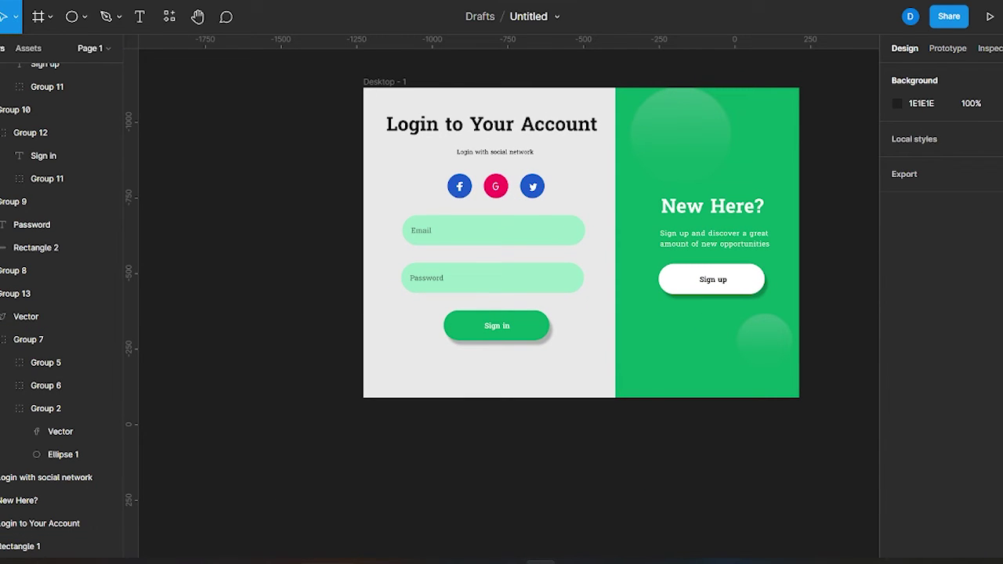
left_click(83, 16)
Draw a 0° divider line below the social icons at 50% stroke opacity, 298 wide.
left_click(36, 67)
left_click_drag(411, 200, 492, 203)
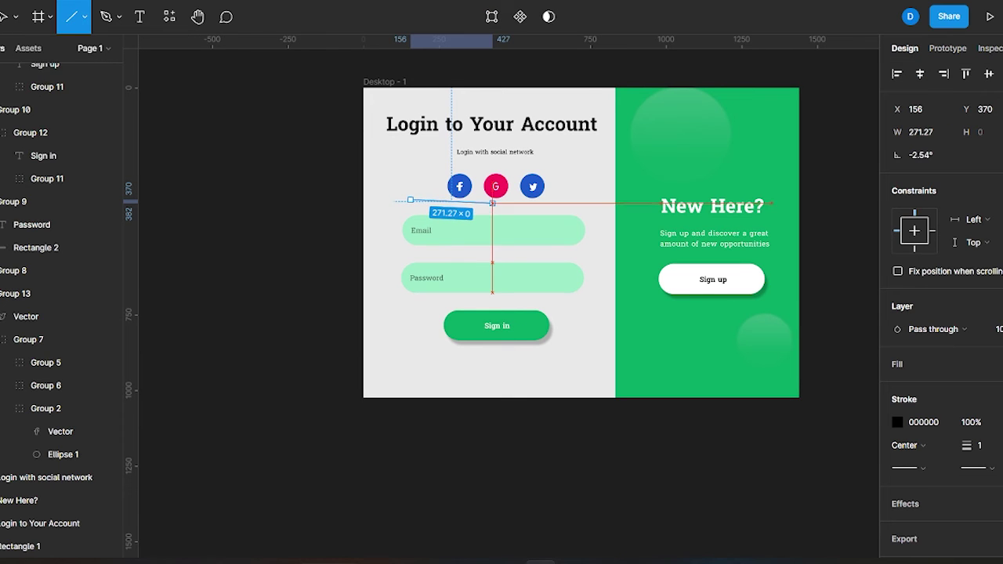
key("Return")
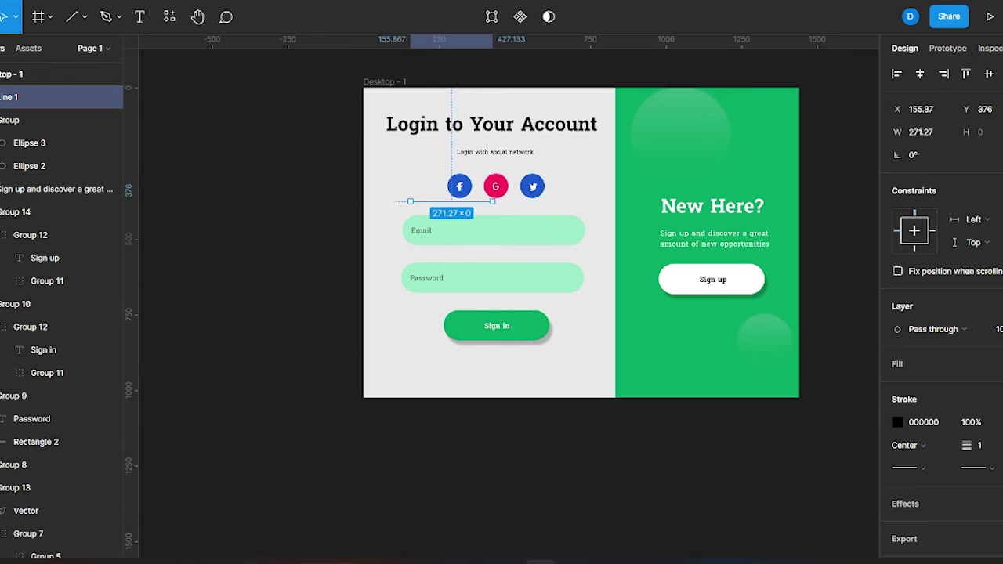
left_click(898, 422)
left_click_drag(863, 408, 815, 409)
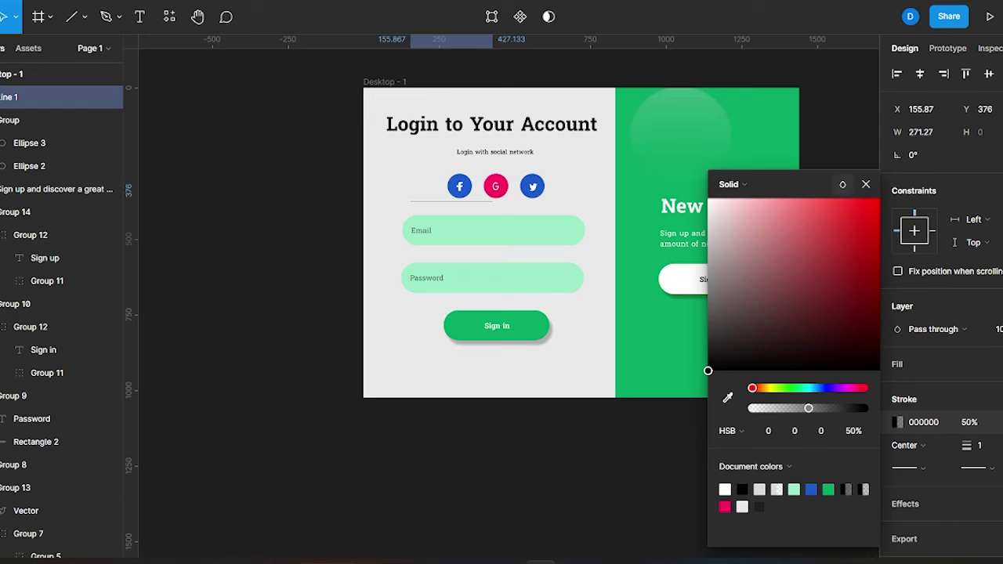
key("Escape")
left_click(47, 487)
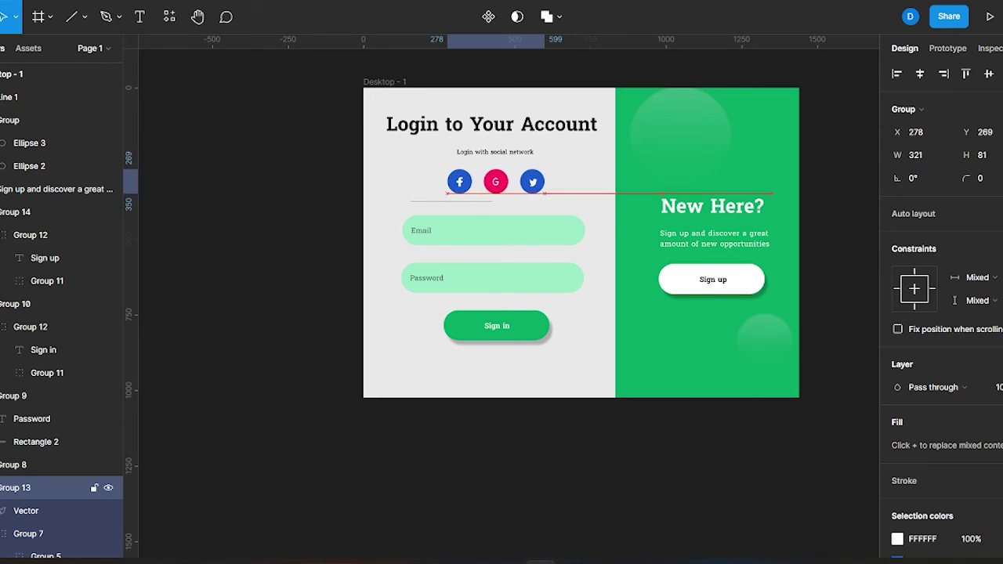
left_click(47, 97)
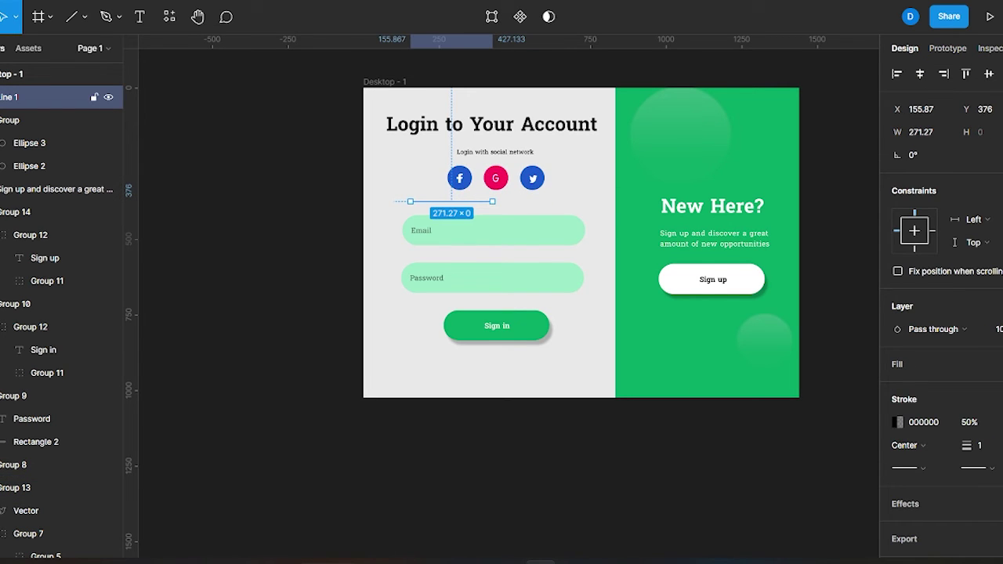
scroll(470, 200, "up", 3)
scroll(471, 200, "up", 3)
left_click_drag(295, 205, 271, 205)
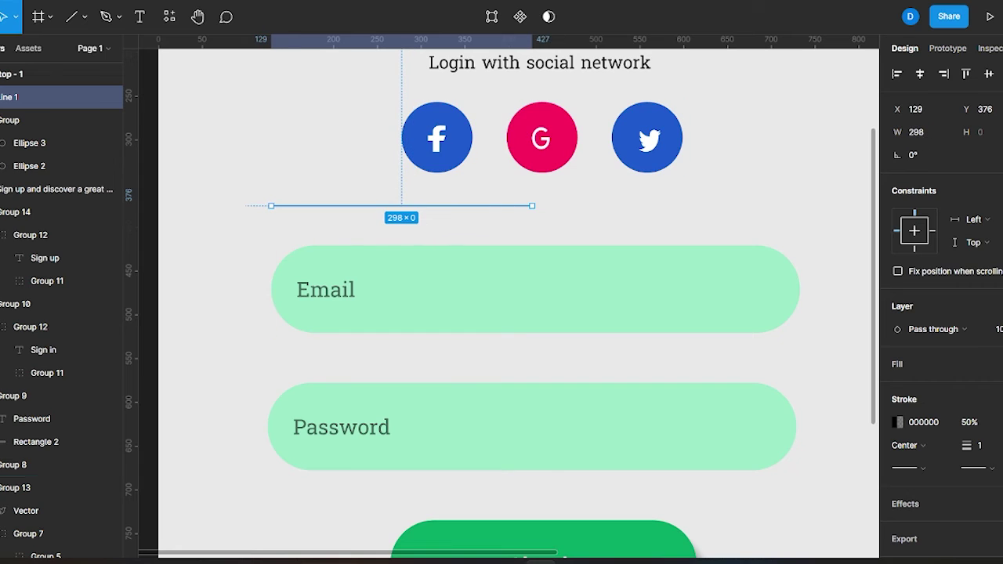
Add a size-20 'OR' label at 50% opacity, aligned with the divider line.
left_click(536, 202)
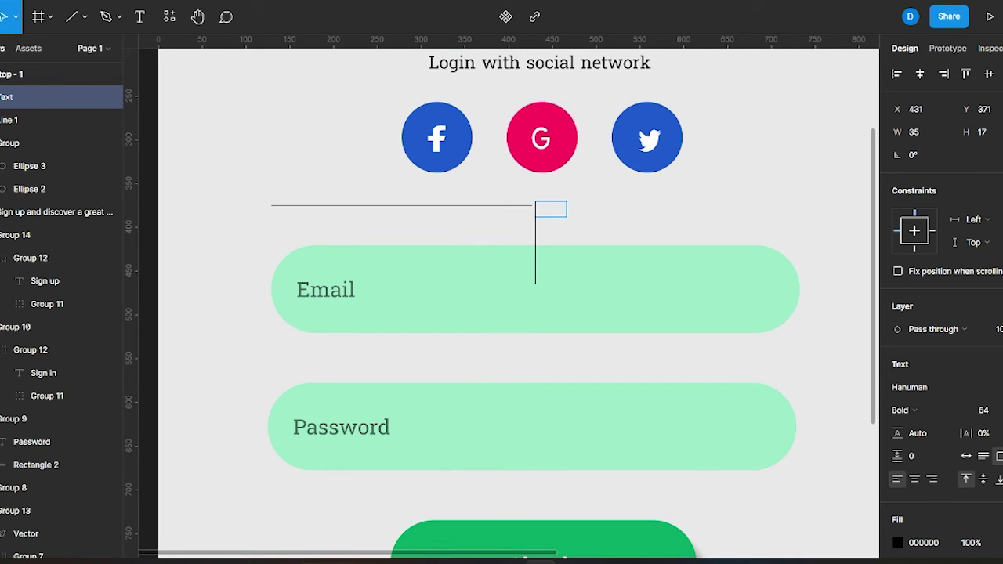
left_click(988, 410)
left_click(997, 307)
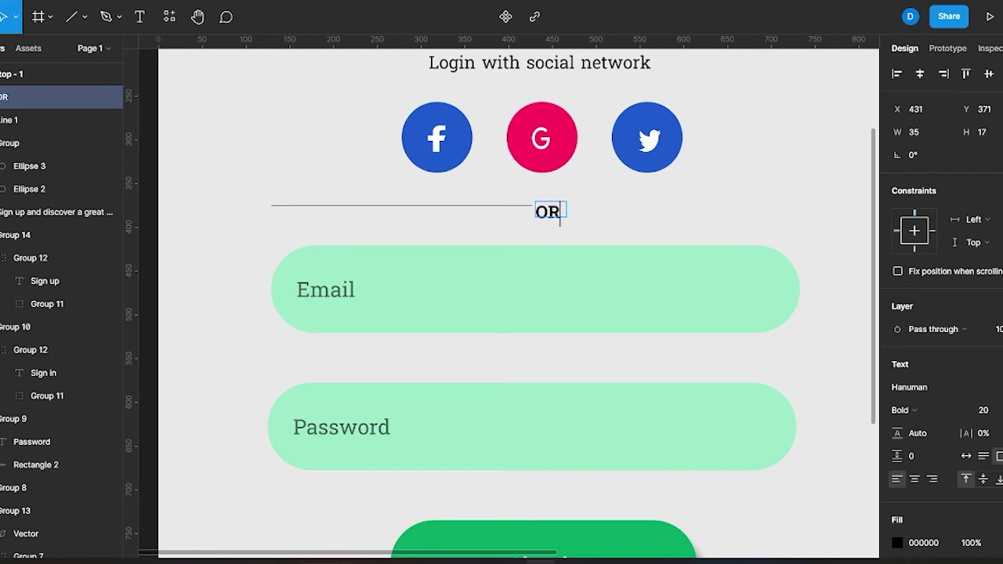
left_click(899, 542)
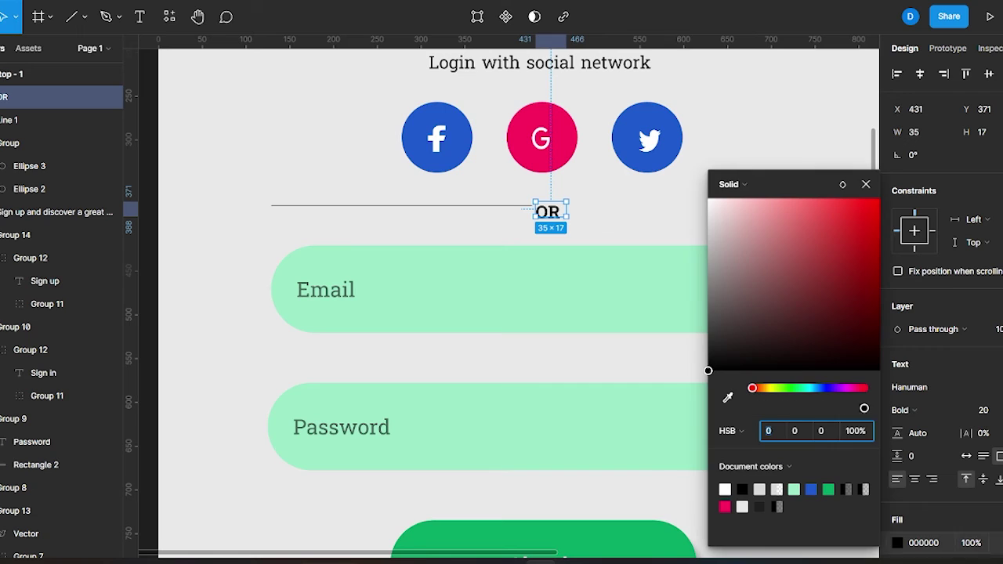
key("Return")
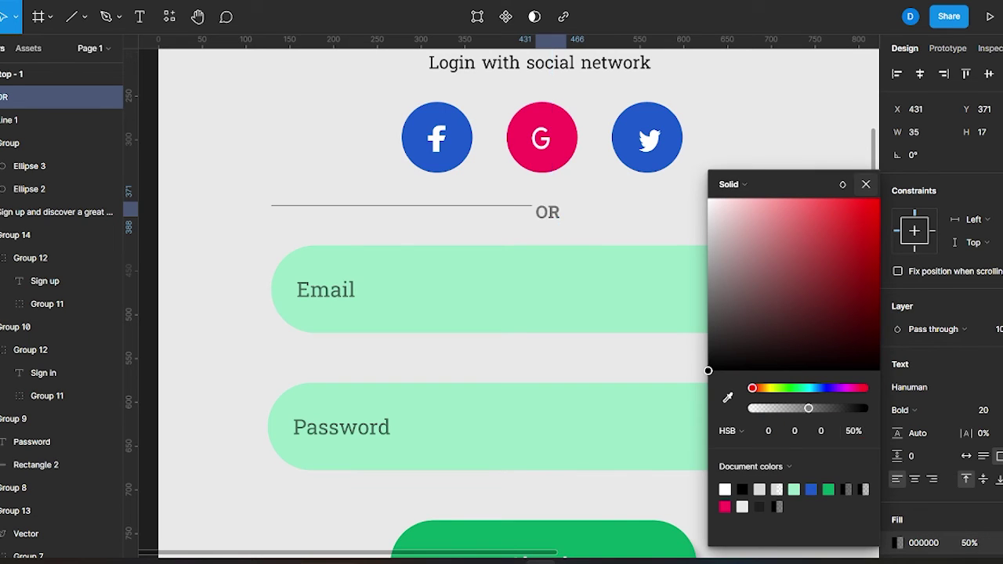
left_click_drag(548, 211, 547, 202)
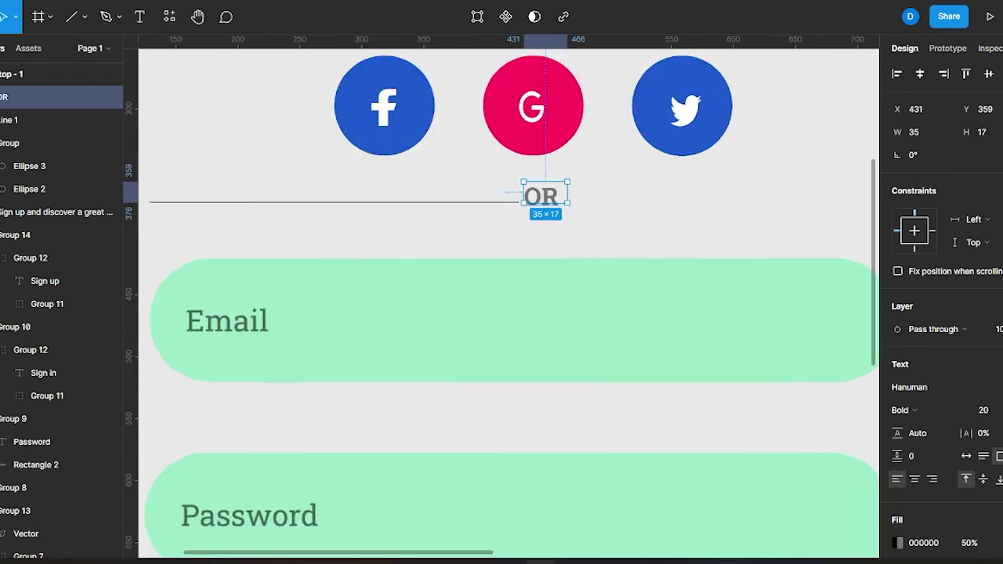
scroll(548, 202, "up", 5)
left_click_drag(520, 164, 520, 180)
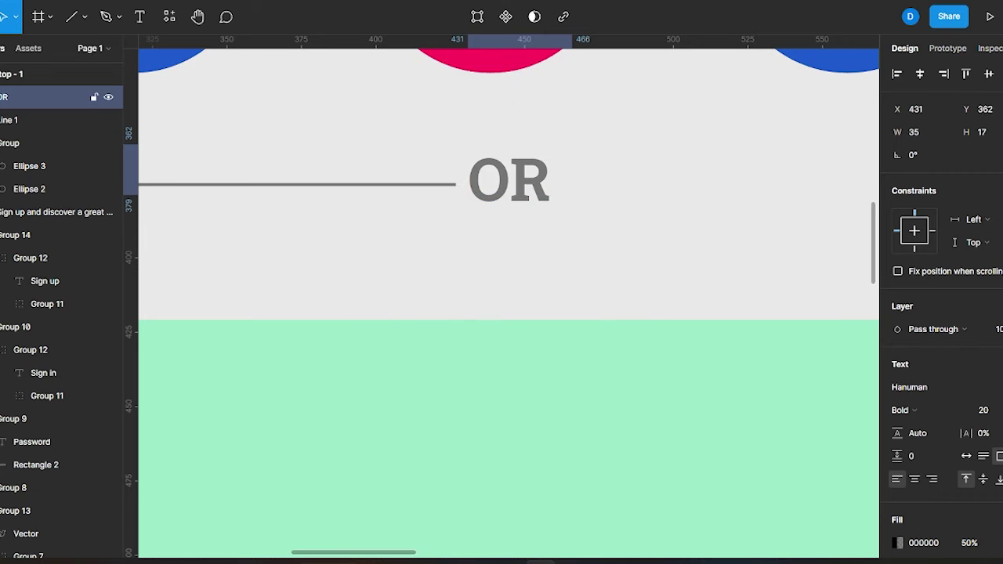
scroll(509, 180, "down", 3)
Duplicate the divider to the right of OR and shorten it to 254 wide.
left_click(325, 170)
key("ctrl+d")
left_click_drag(325, 170, 684, 171)
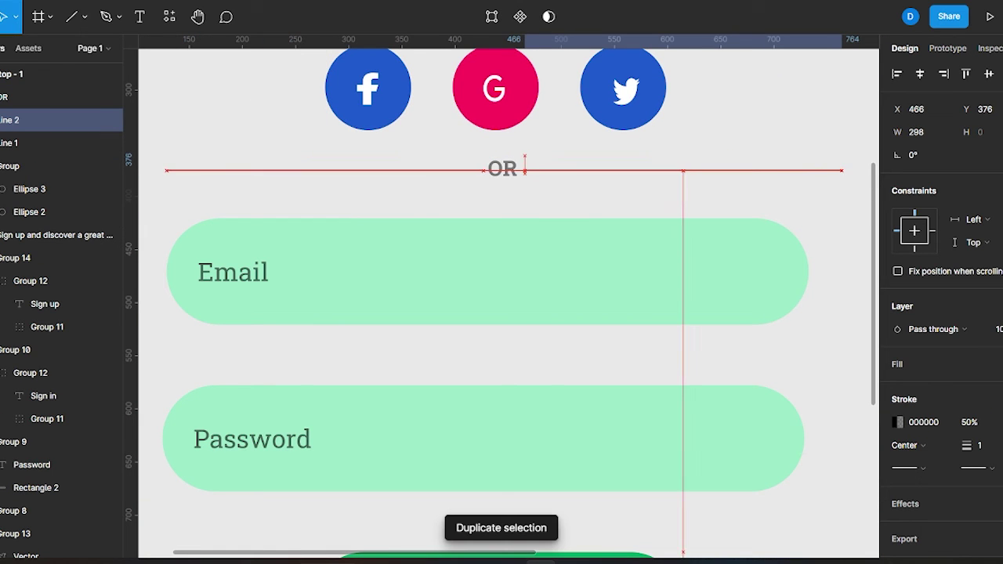
left_click_drag(842, 170, 794, 170)
scroll(795, 170, "down", 3)
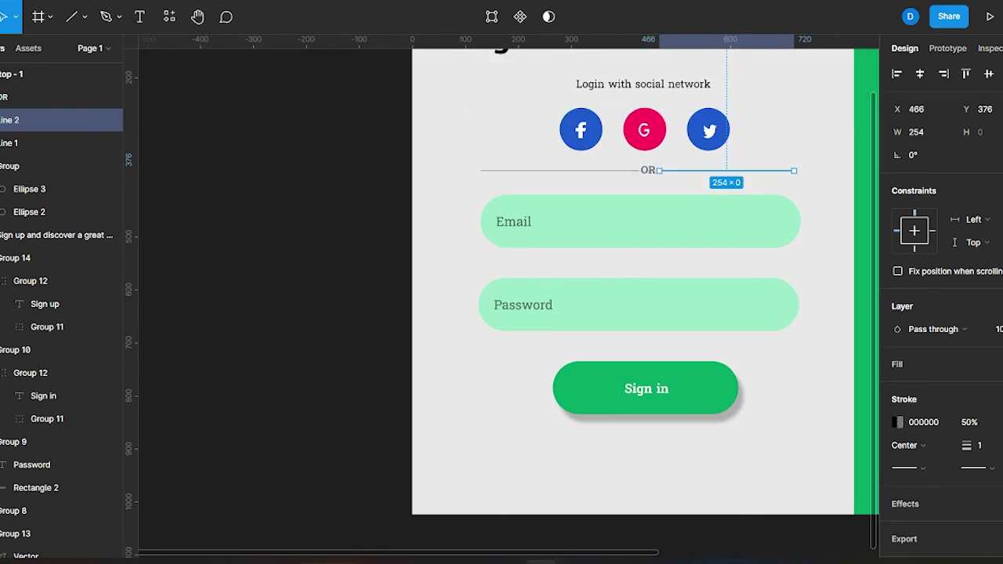
scroll(795, 170, "up", 4)
left_click(447, 168)
left_click(549, 204)
left_click(635, 170)
double_click(635, 170)
key("Escape")
key("Escape")
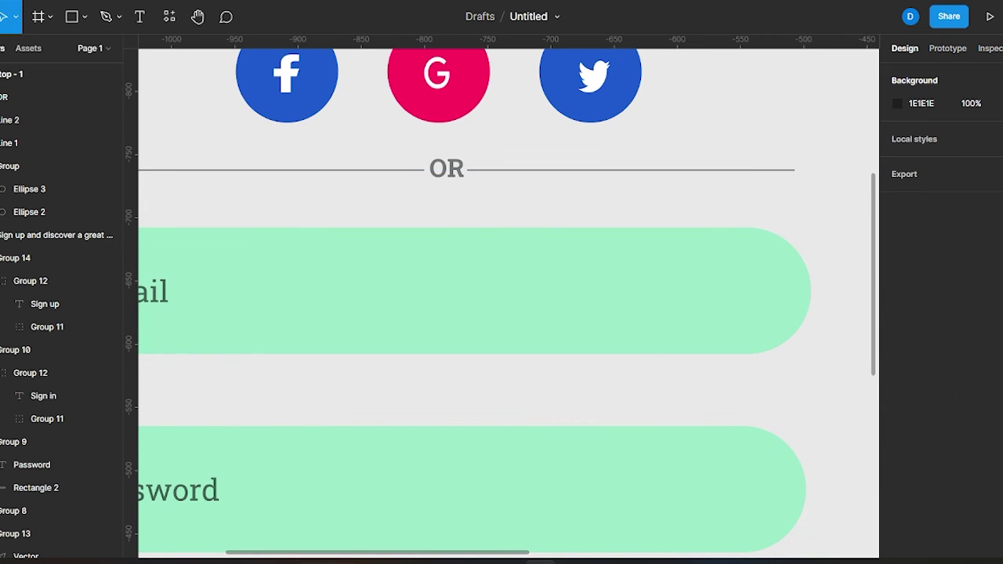
key("shift+1")
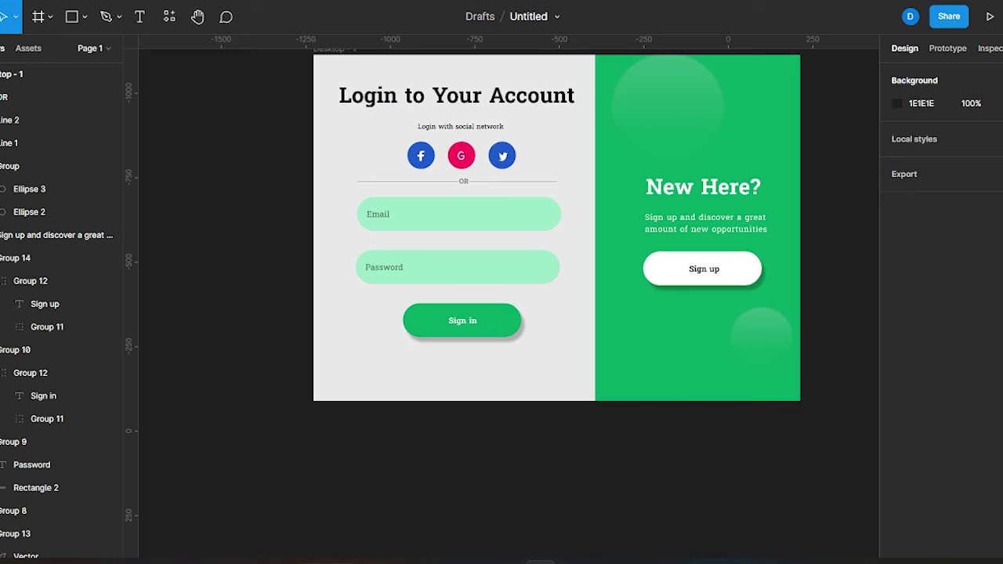
Move the login frame down-left, then group all the login content together.
left_click_drag(333, 49, 285, 131)
key("Escape")
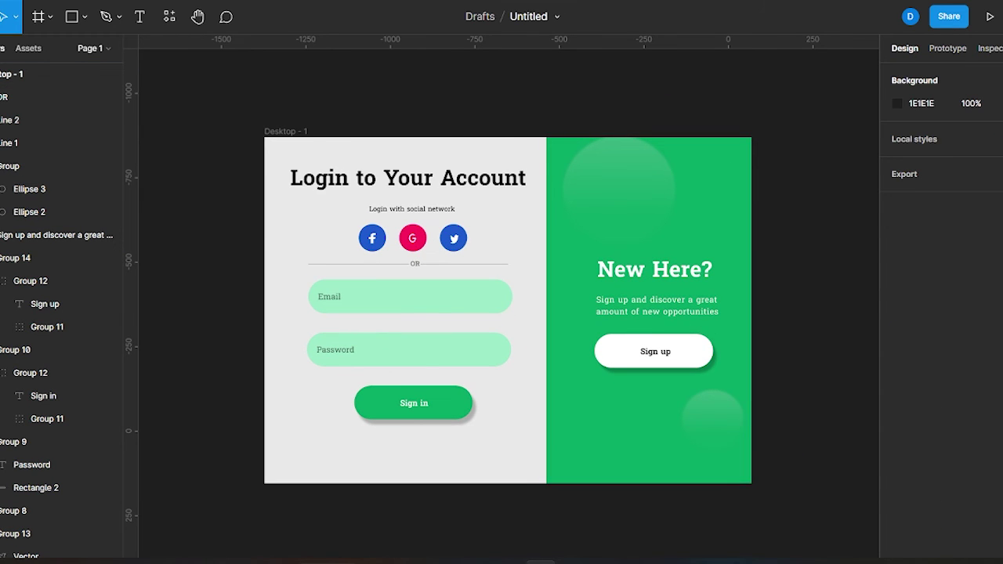
key("ctrl+a")
key("ctrl+g")
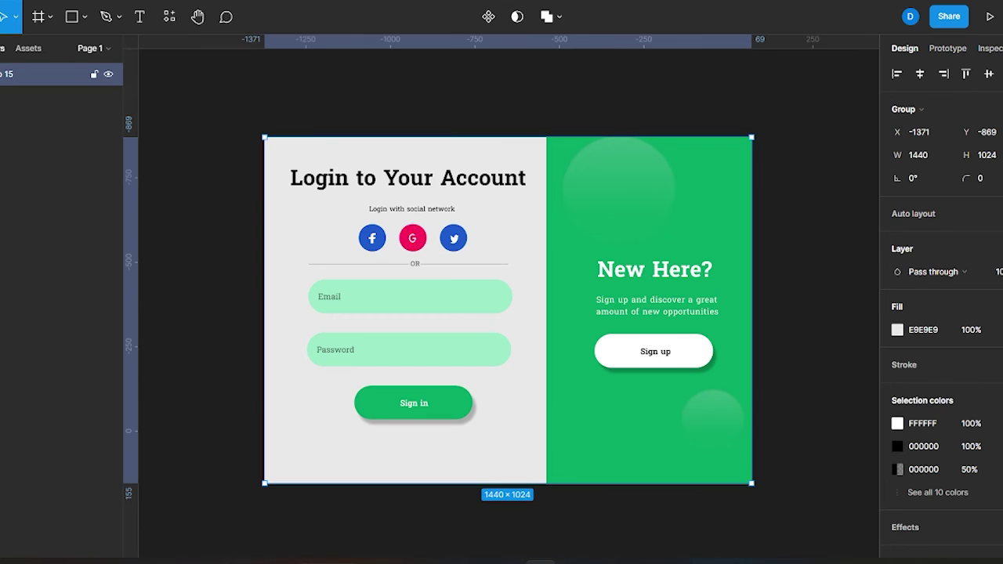
Draw a 1600×1400 rectangle beside the mockup.
key("r")
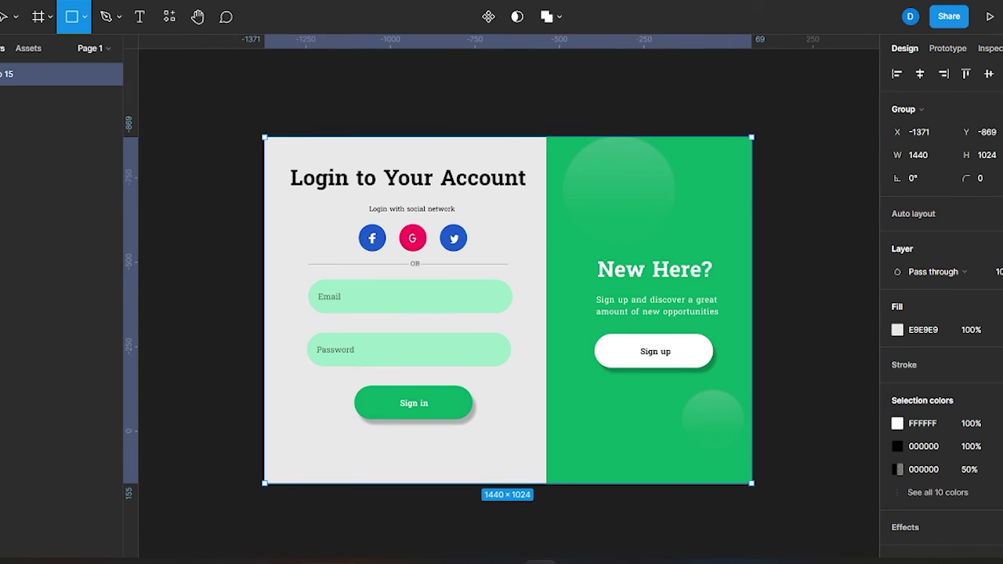
scroll(713, 413, "down", 5, "ctrl")
left_click_drag(357, 219, 502, 292)
type("0")
key("Tab")
type("1400")
key("Escape")
Bring the mockup group in front of the rectangle and centre it on the rectangle.
left_click(643, 376)
right_click(611, 376)
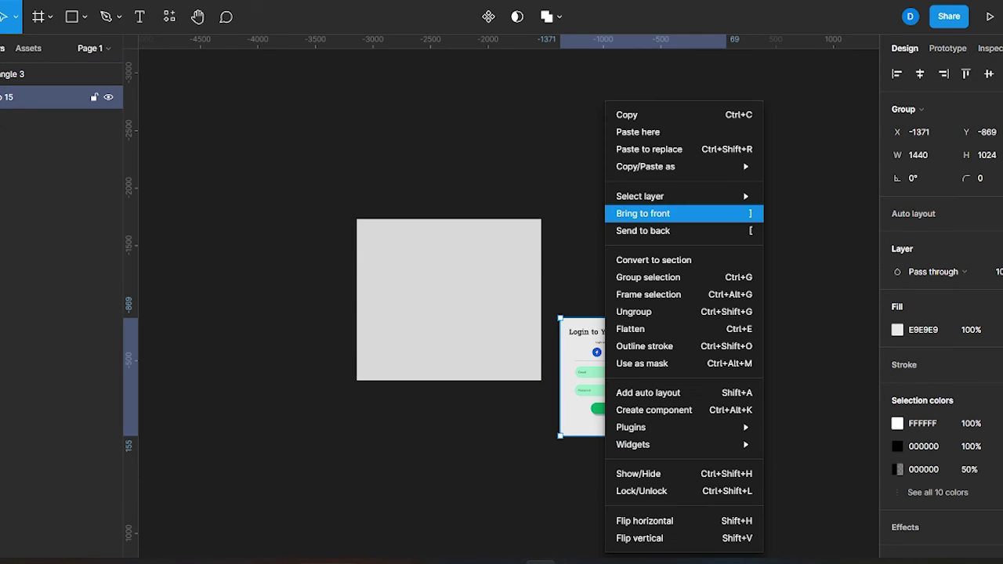
left_click(705, 214)
left_click_drag(643, 377, 448, 299)
scroll(431, 261, "up", 5, "ctrl")
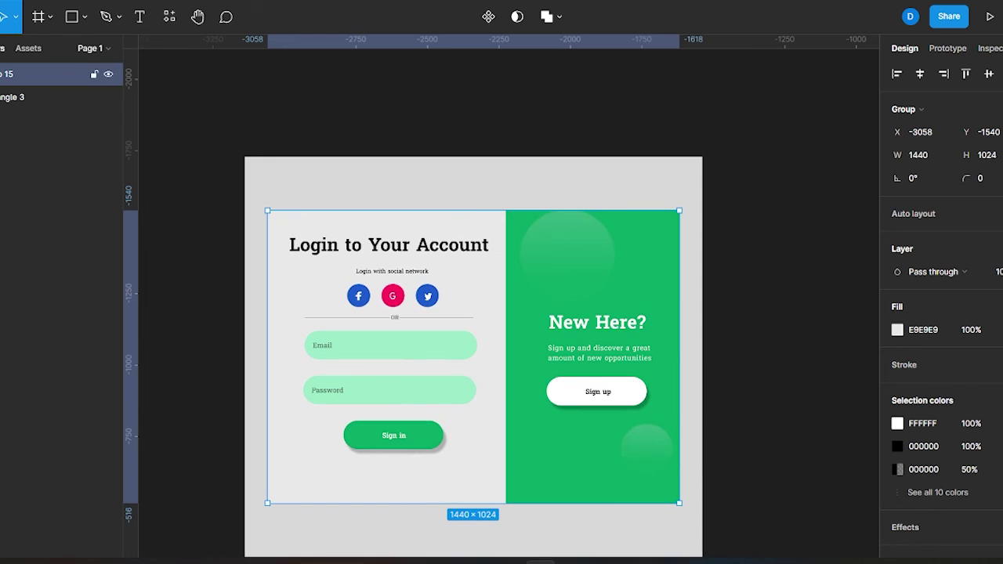
scroll(627, 392, "down", 2, "ctrl")
Fill the backdrop rectangle with pale green D0E4DC.
left_click(47, 97)
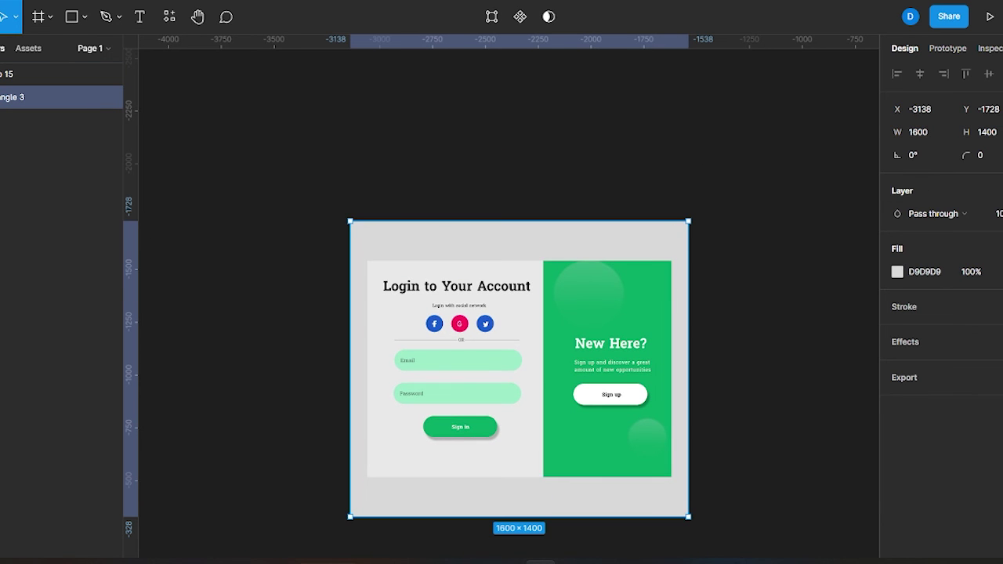
left_click(898, 272)
left_click(846, 490)
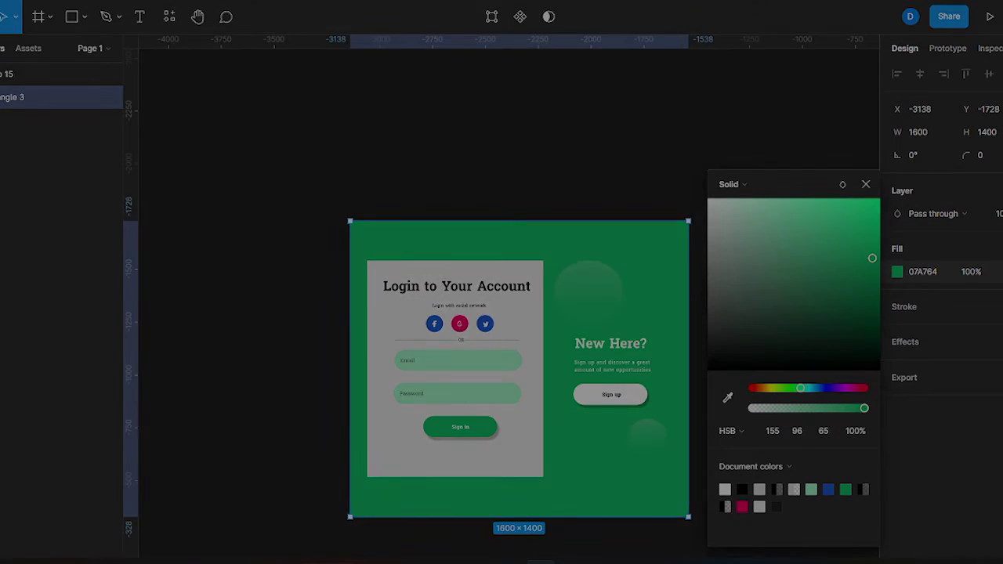
mouse_move(873, 258)
left_mouse_down()
mouse_move(869, 324)
mouse_move(788, 293)
mouse_move(746, 257)
mouse_move(723, 215)
left_mouse_up()
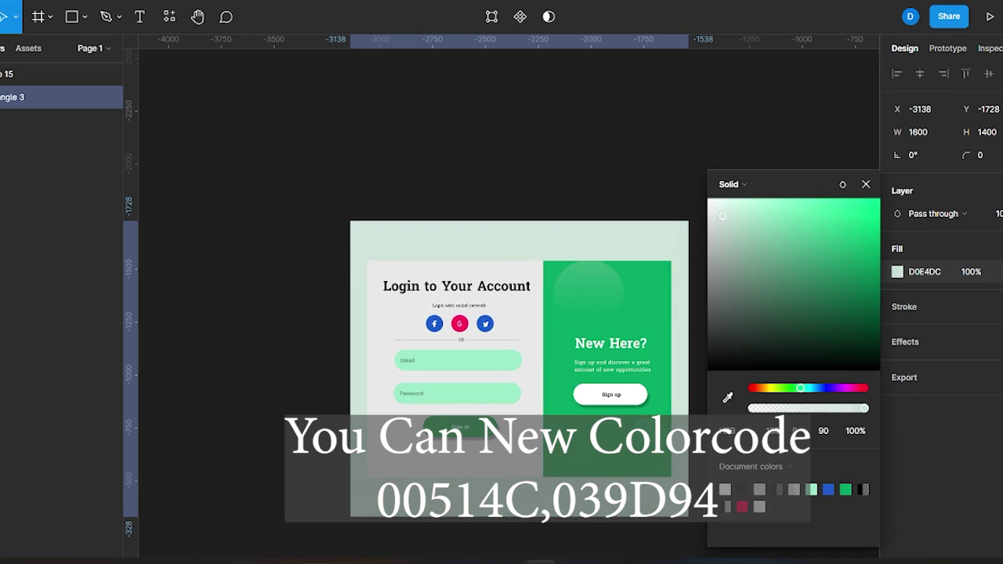